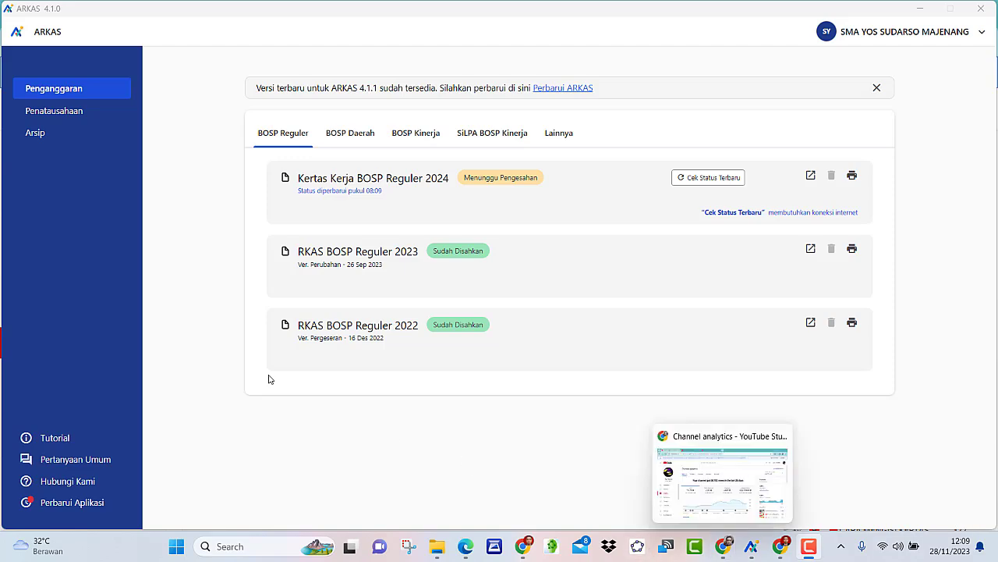
- Open the November 2023 BKU under Penatausahaan and start a new expenditure entry marked as a SIPLah purchase
left_click(72, 115)
scroll(457, 265, "down", 1)
scroll(458, 265, "down", 3)
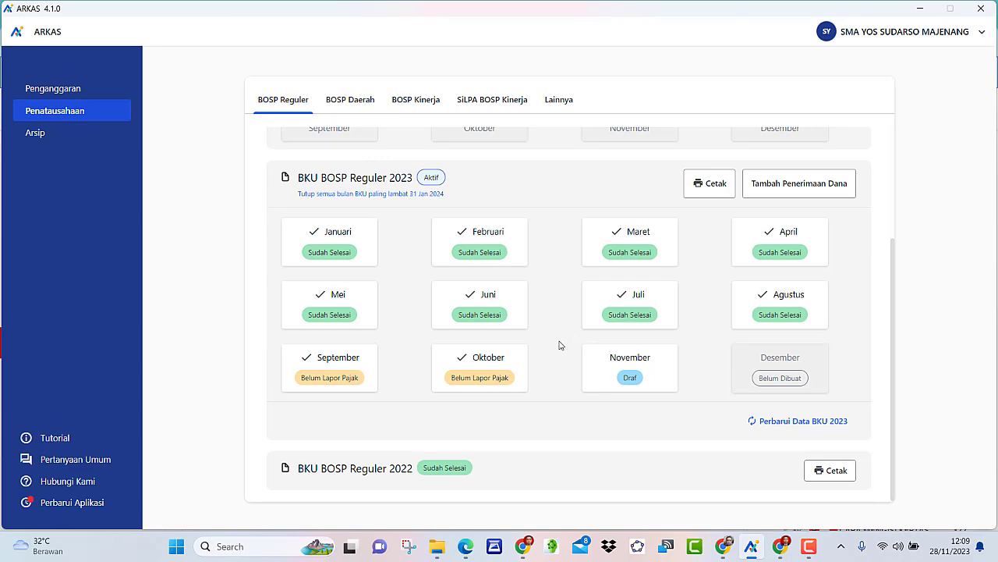
left_click(625, 367)
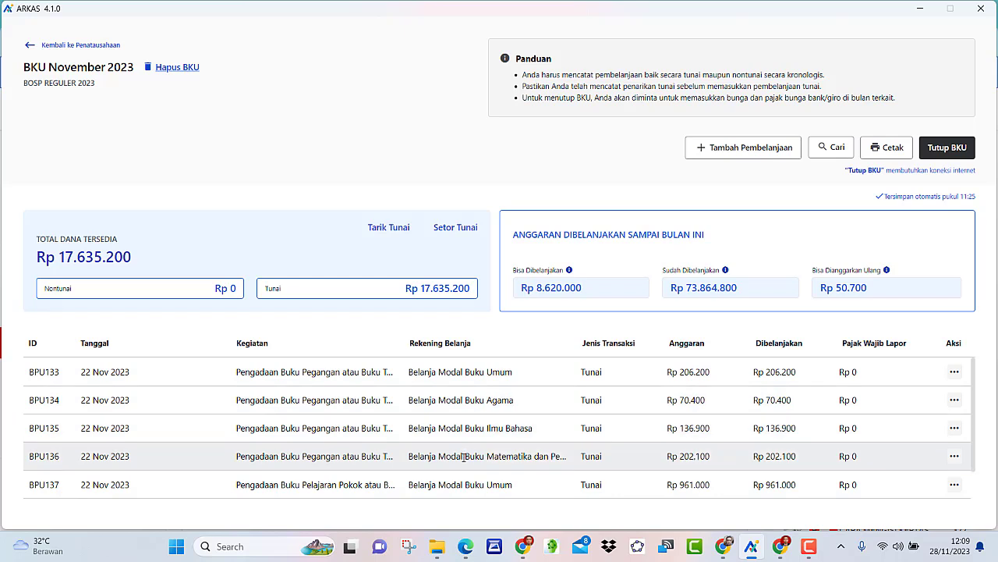
left_click(730, 156)
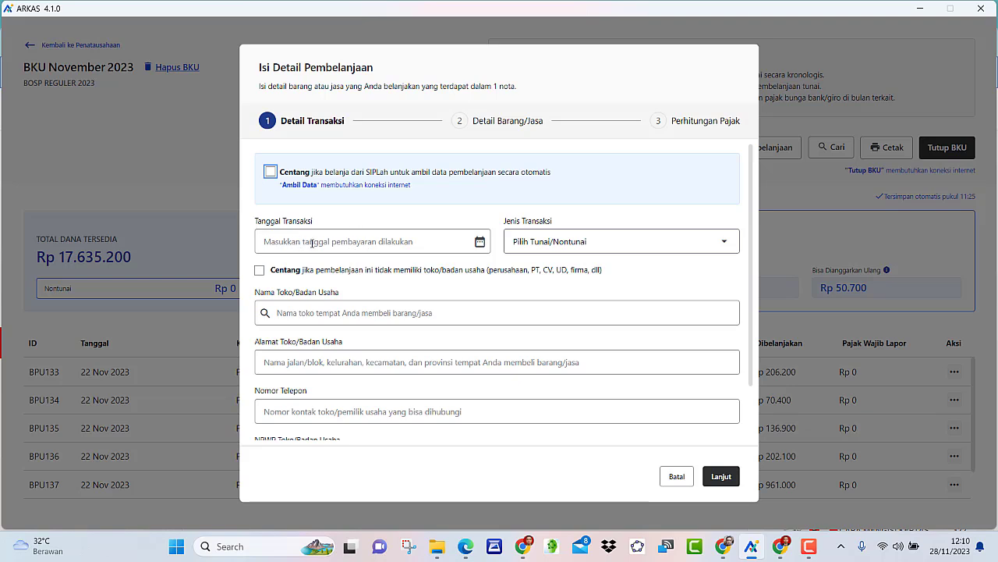
left_click(270, 172)
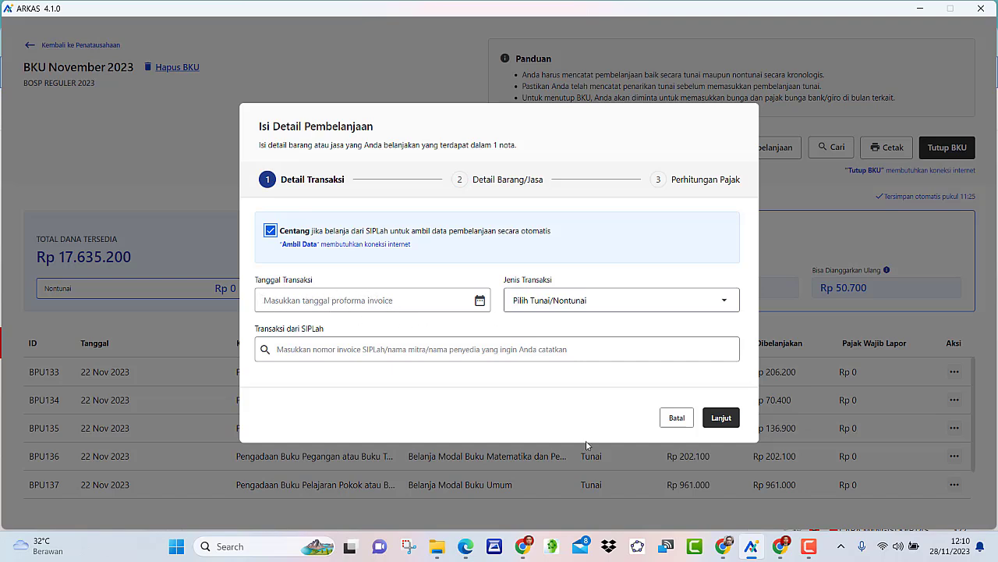
- Switch to the SIPLah Toko Ladang site in Chrome and open the transaction details of the order in the newest notification
left_click(525, 549)
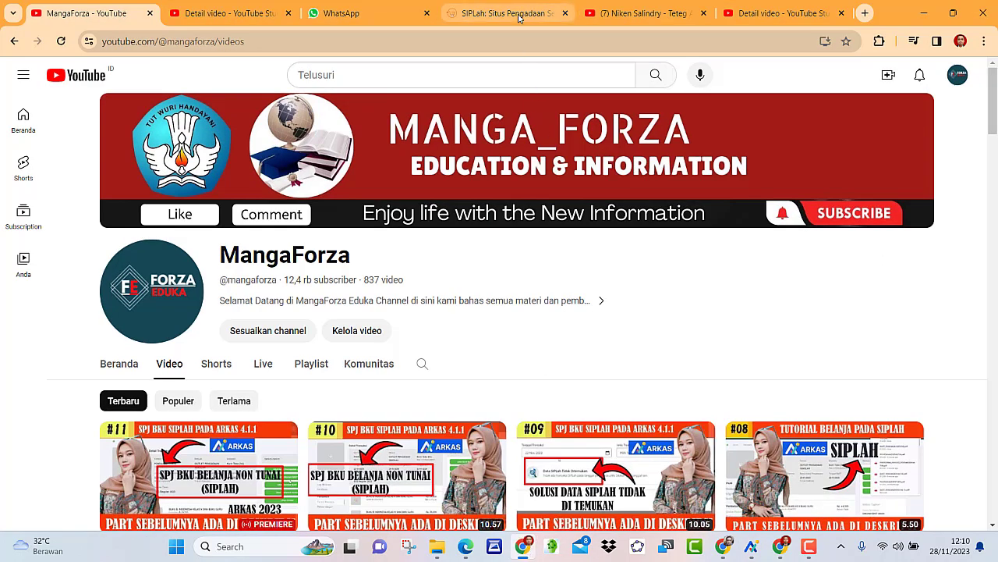
left_click(537, 16)
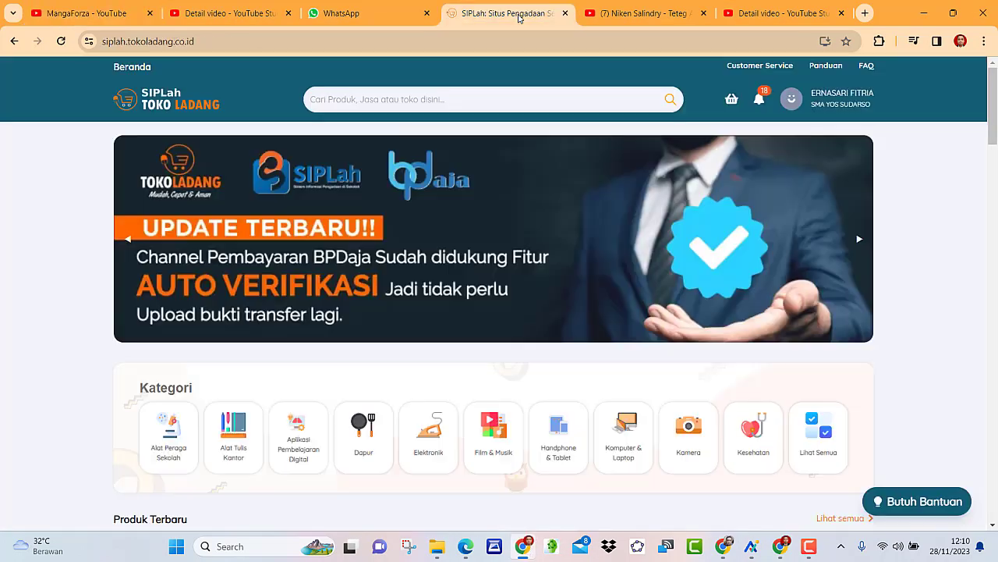
left_click(760, 101)
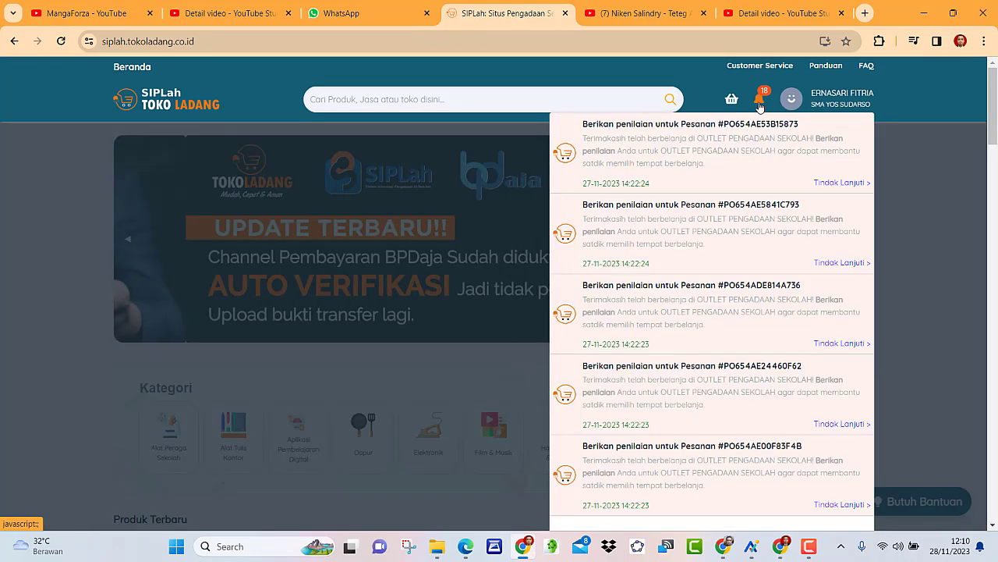
left_click(827, 183)
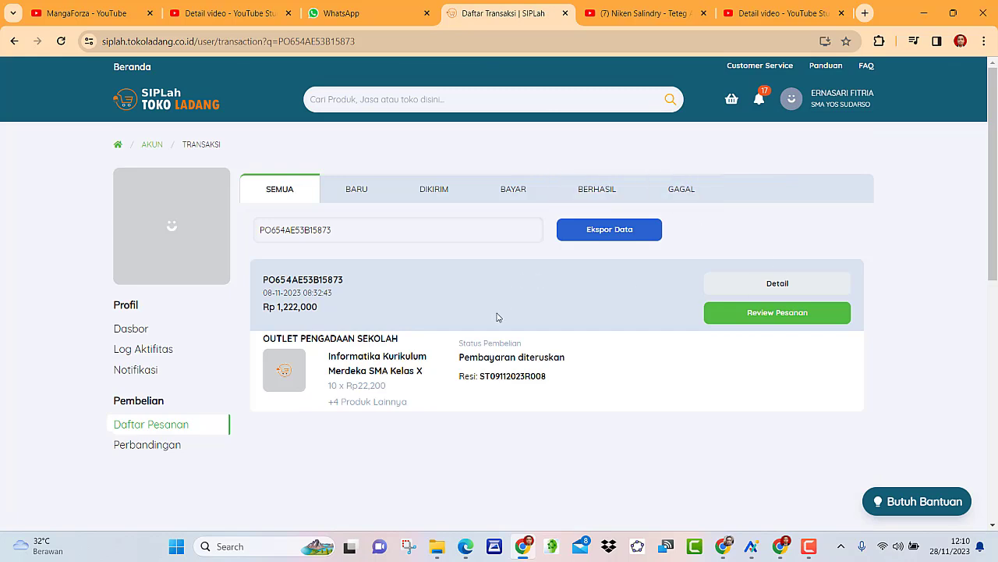
left_click(761, 293)
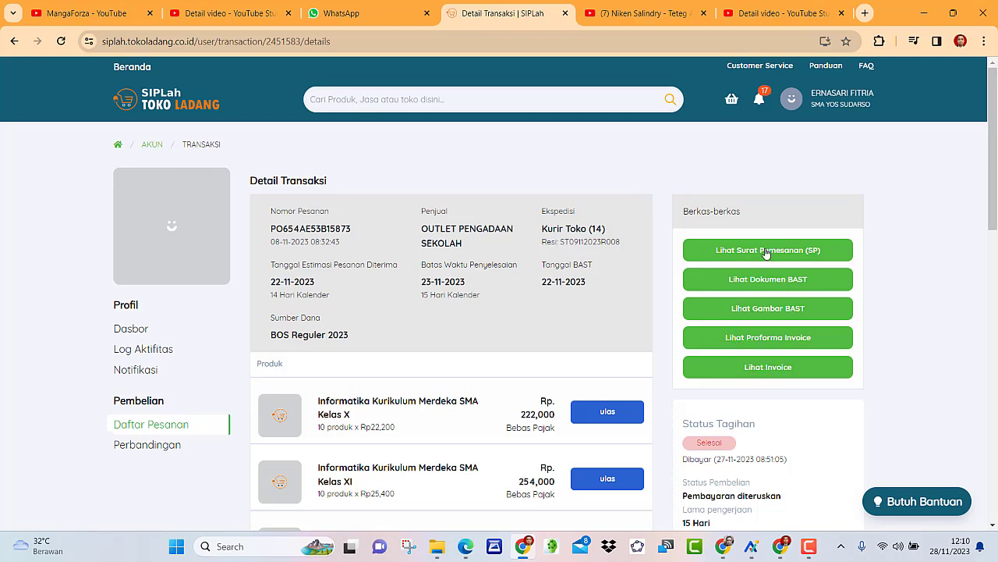
- View the order's proforma invoice and Surat Pesanan, examining the invoice's document date, the order number and the item list
left_click(769, 343)
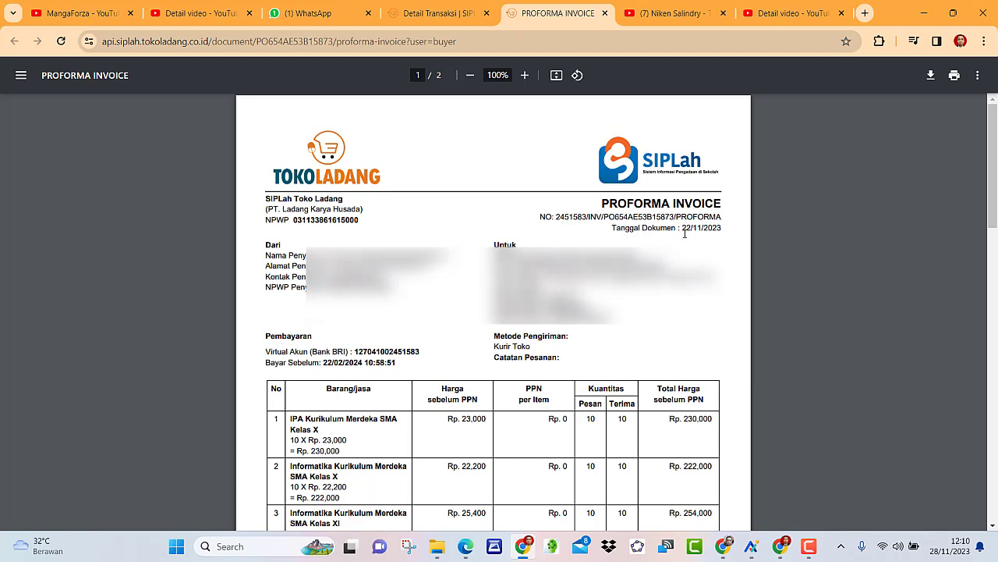
left_click_drag(701, 227, 721, 228)
left_click(440, 13)
left_click(761, 251)
scroll(588, 170, "down", 3)
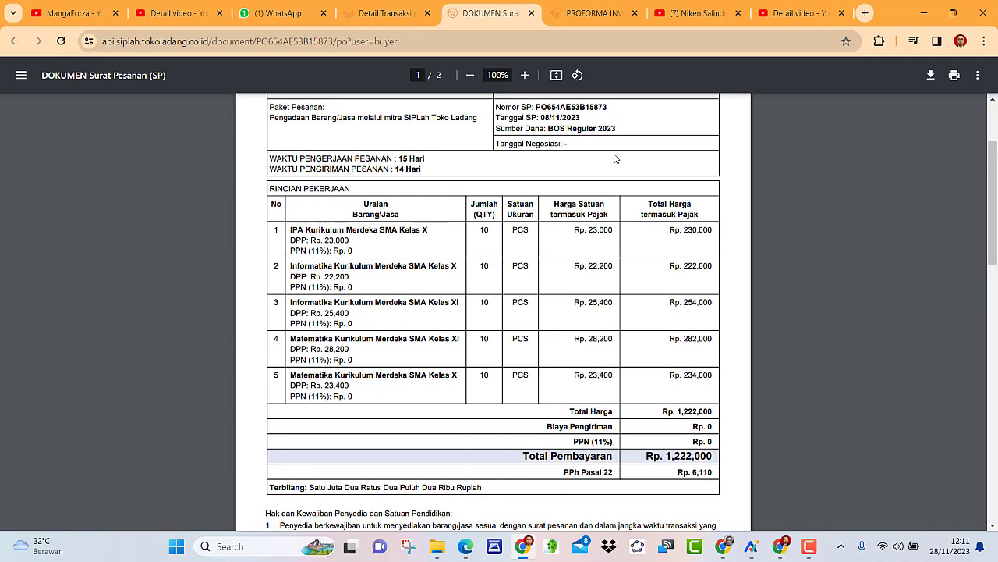
scroll(616, 160, "up", 2)
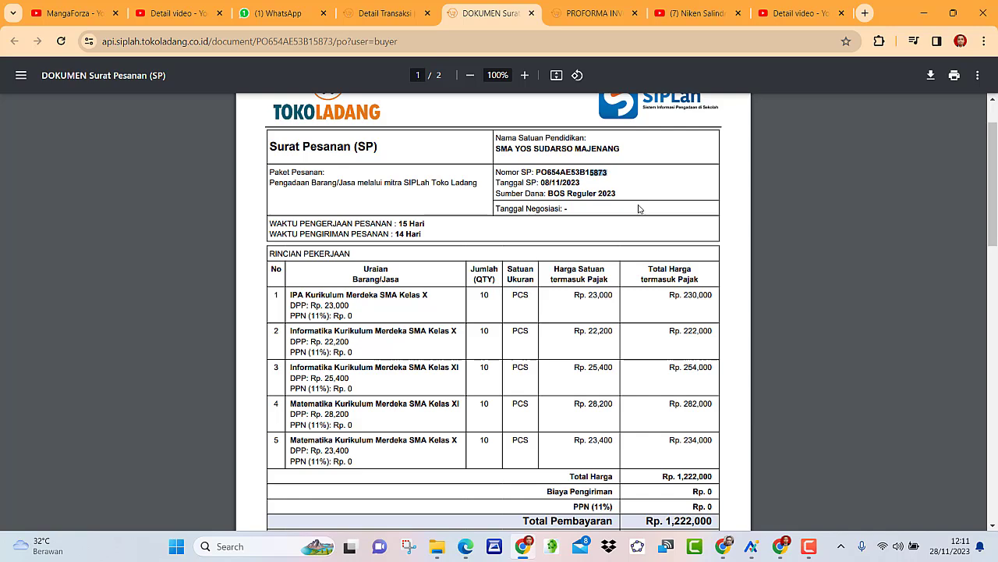
scroll(678, 337, "down", 2)
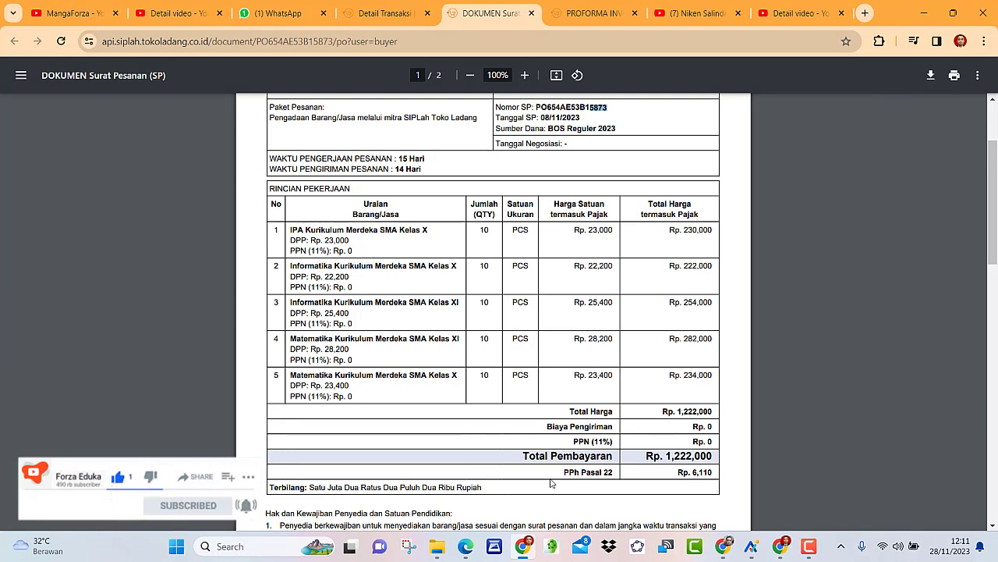
- Switch to File Explorer and open the folder "WhatsApp Unknown 2023-11-22 at 09.02.08" in Downloads to examine the per-order folders
left_click(437, 553)
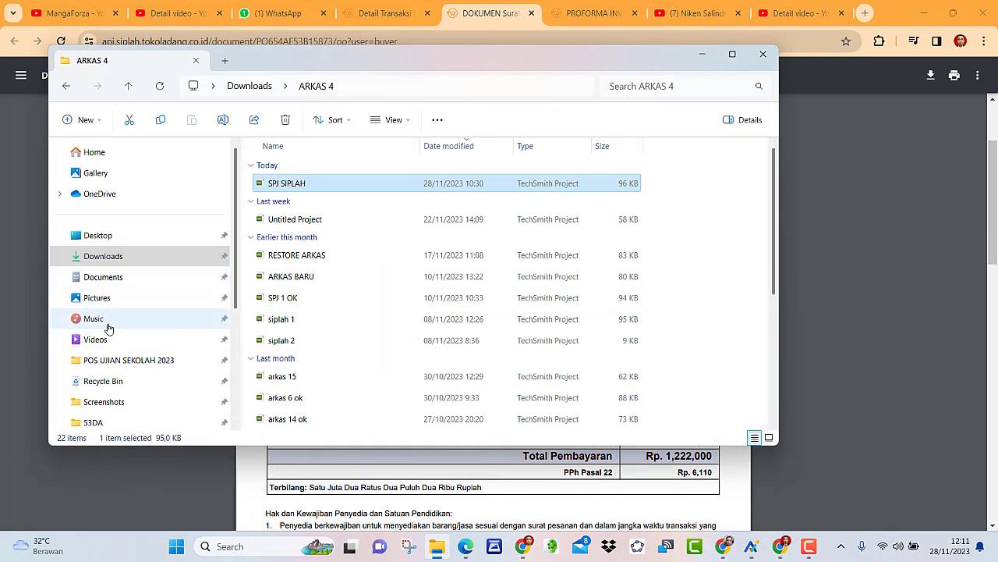
scroll(128, 218, "down", 2)
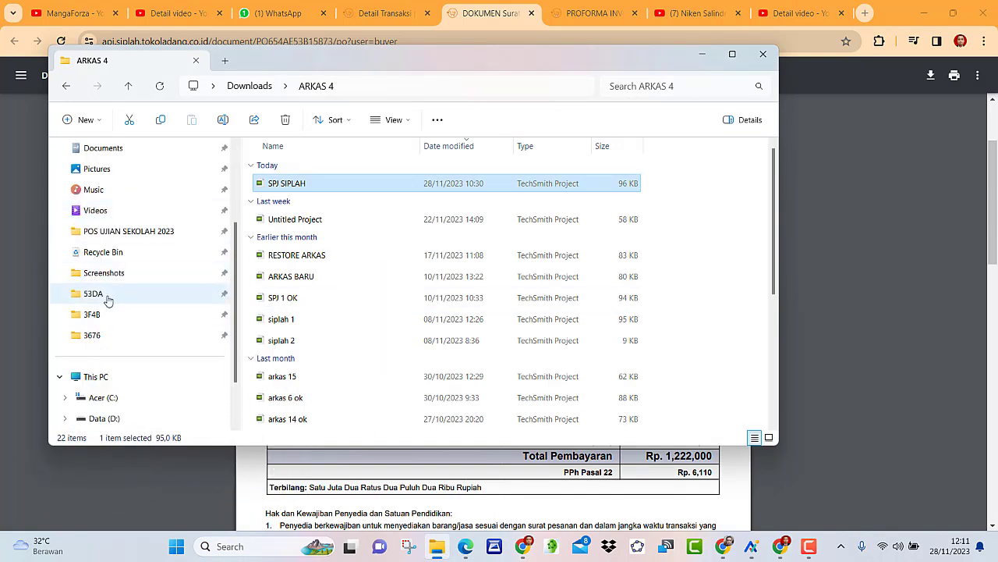
scroll(93, 259, "up", 2)
scroll(108, 257, "down", 2)
scroll(112, 257, "up", 2)
left_click(116, 258)
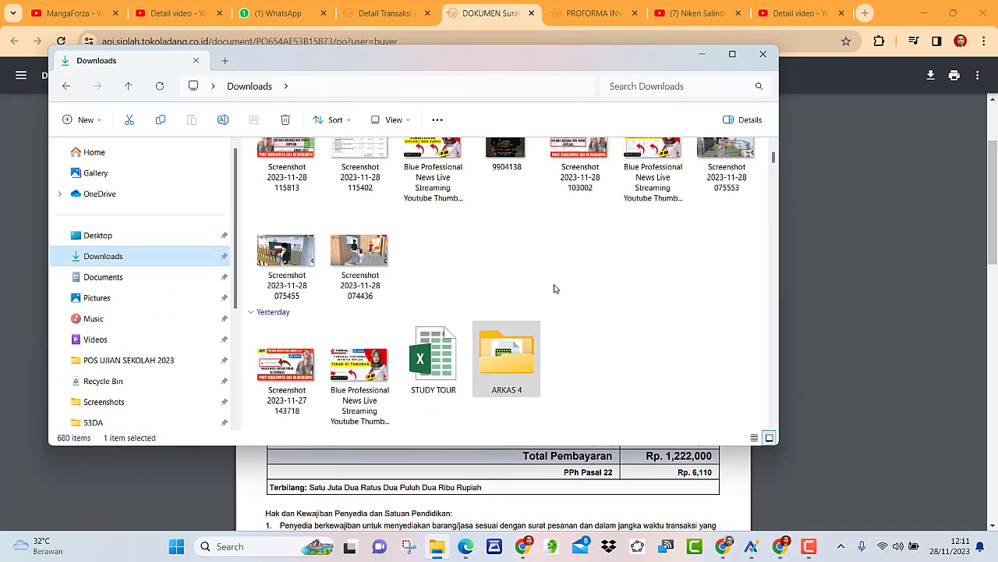
scroll(558, 287, "down", 5)
scroll(687, 332, "down", 2)
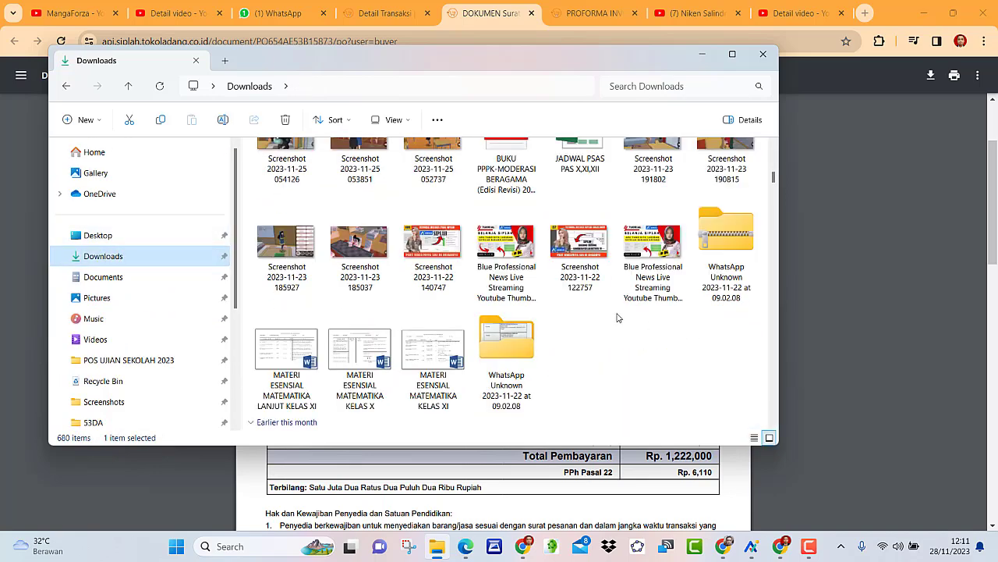
double_click(519, 338)
scroll(372, 274, "down", 2)
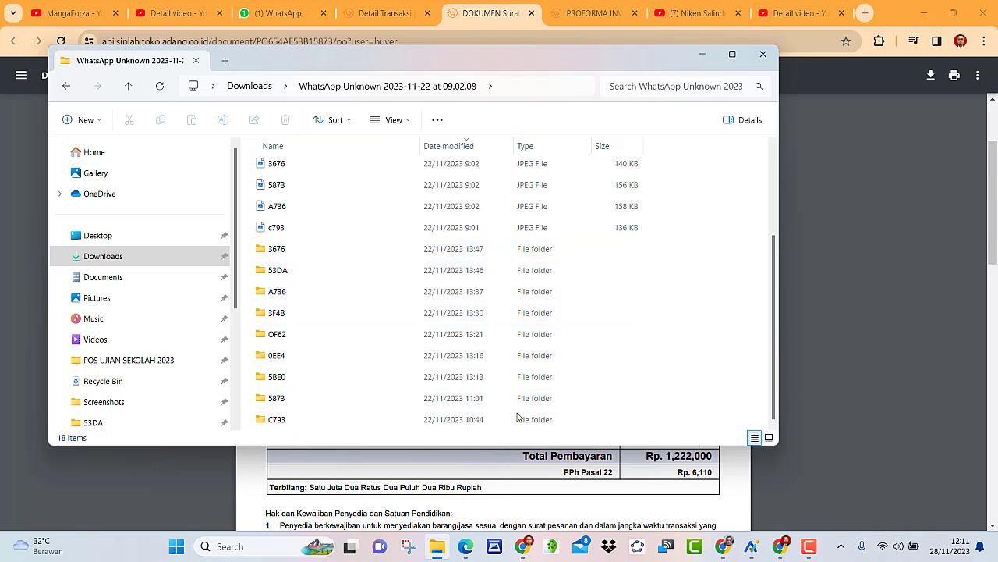
- Review the order number and transaction details in Chrome, and examine the saved order documents in the 53DA folder
left_click(522, 546)
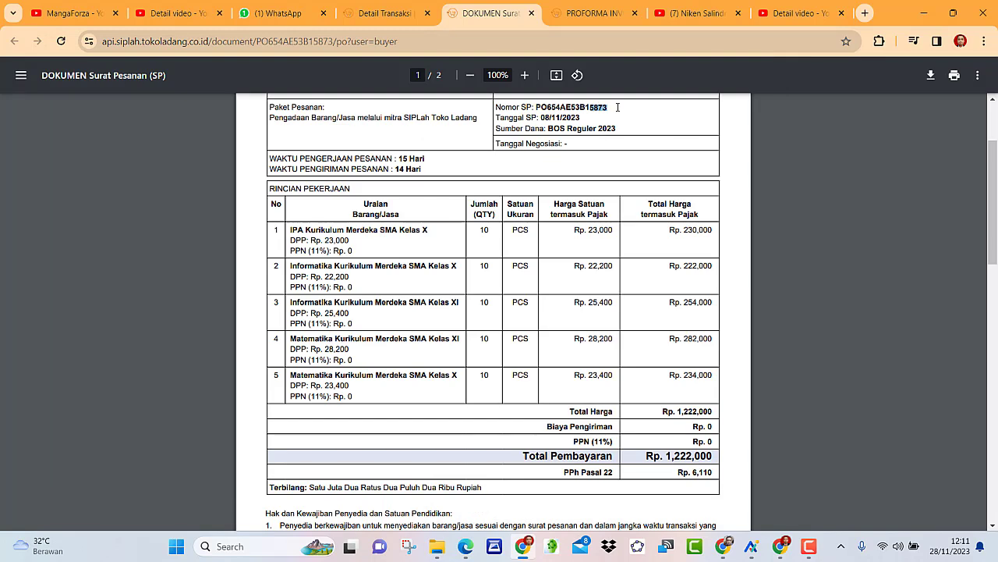
left_click(390, 14)
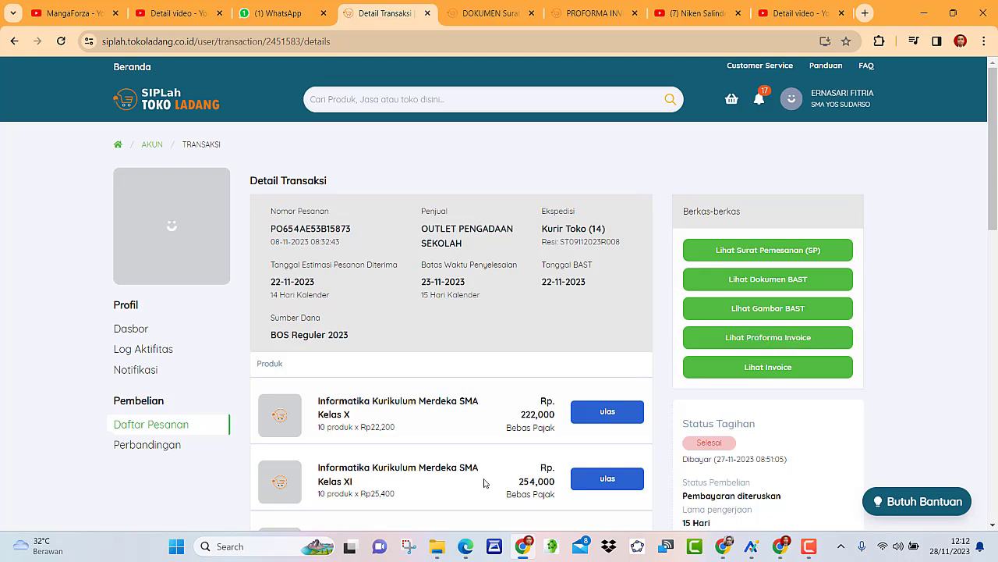
left_click(437, 546)
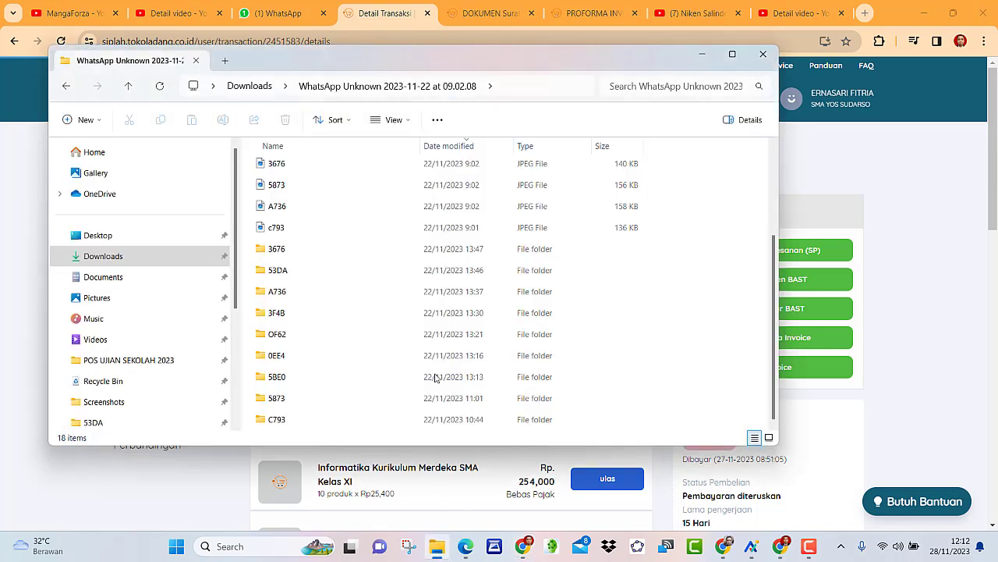
double_click(300, 273)
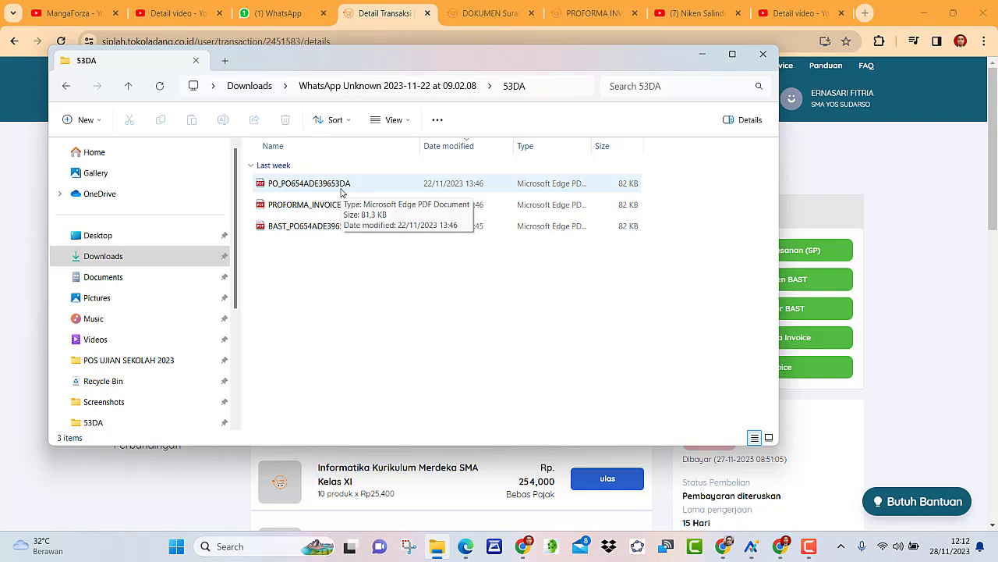
left_click(702, 57)
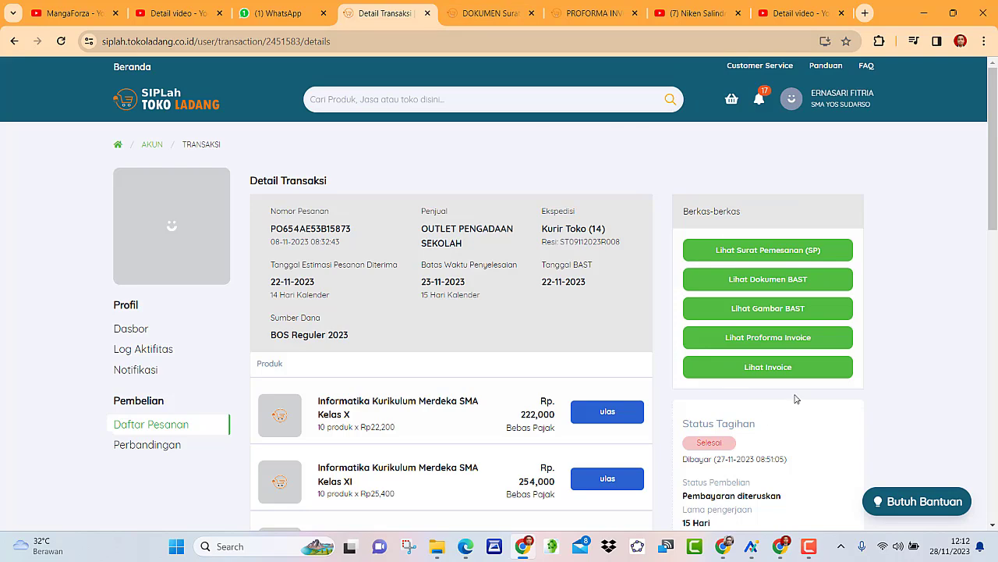
- Switch back to ARKAS and set the transaction date to 22 Nov 2023 and the transaction type to Tunai
left_click(751, 546)
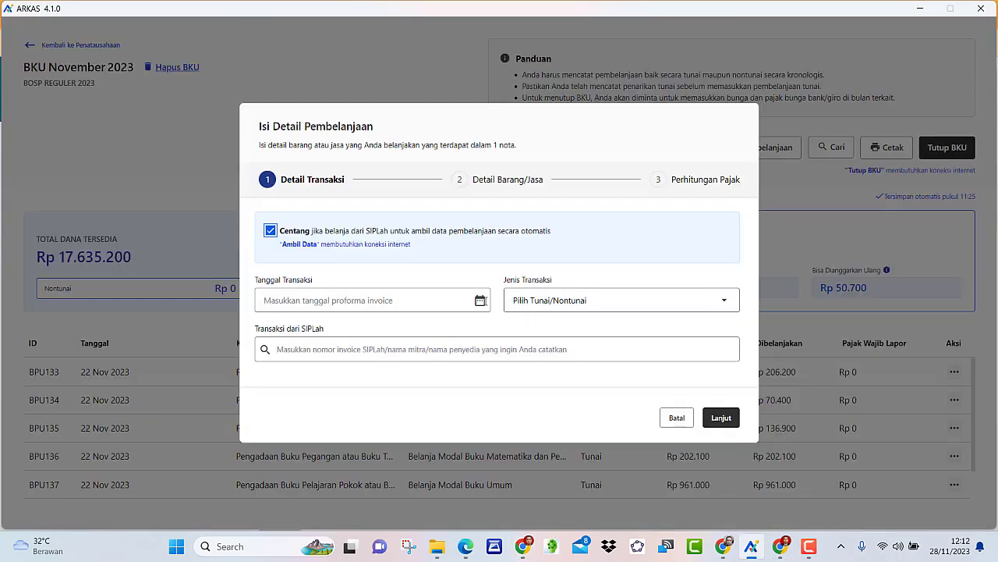
left_click(480, 300)
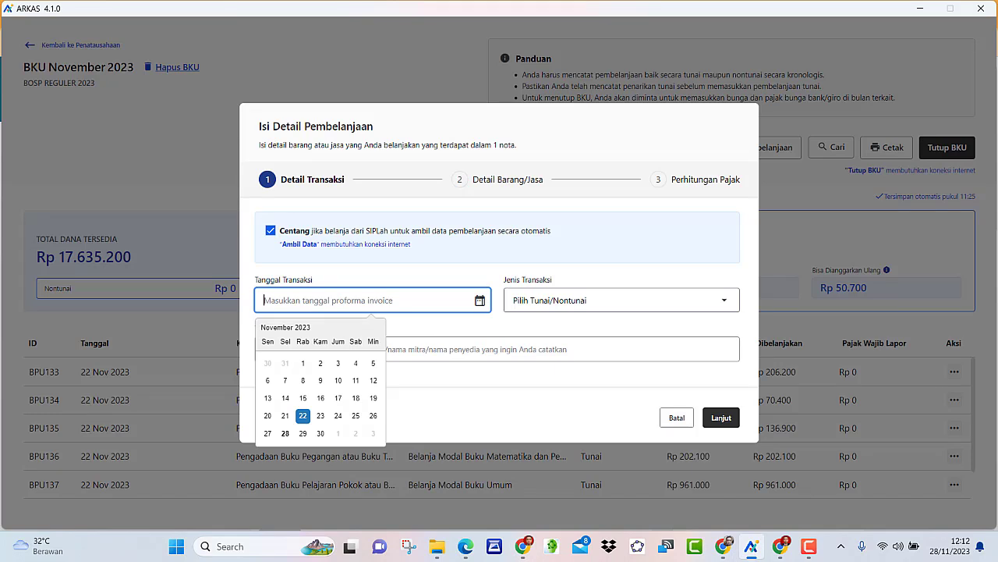
left_click(304, 417)
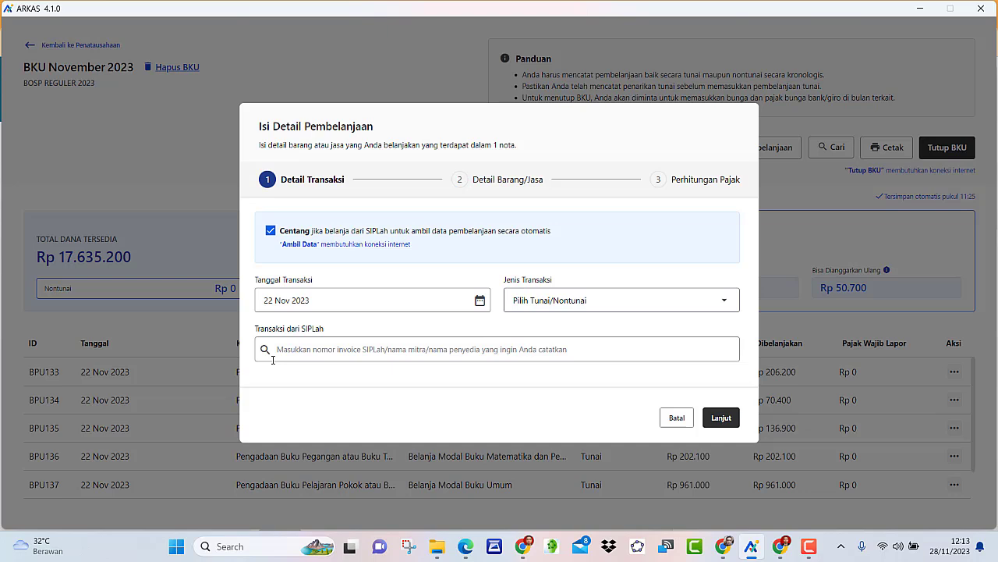
left_click(551, 303)
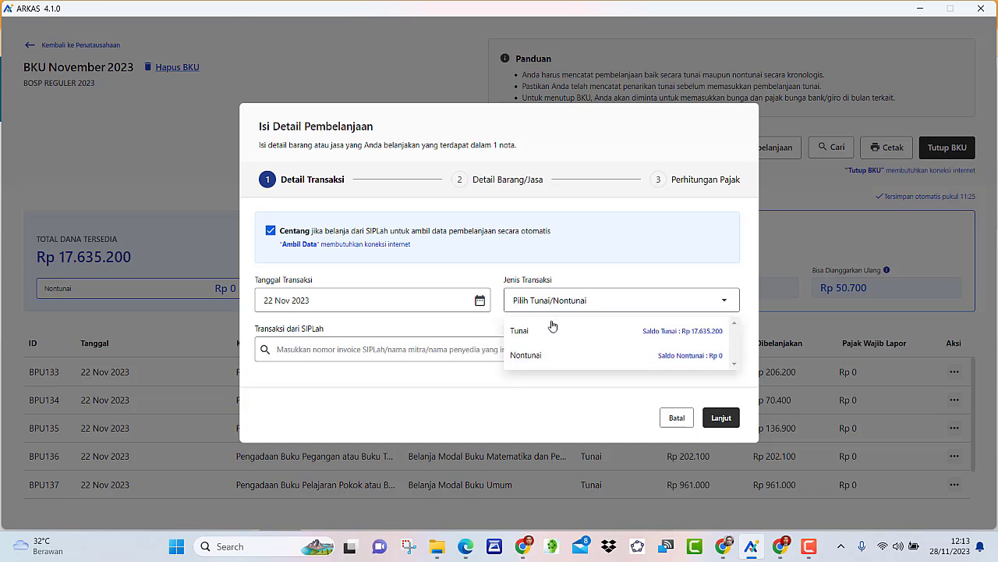
left_click(680, 335)
- Select the SIPLah transaction containing the two PAI Kurikulum Merdeka books and continue to Detail Barang/Jasa
left_click(301, 349)
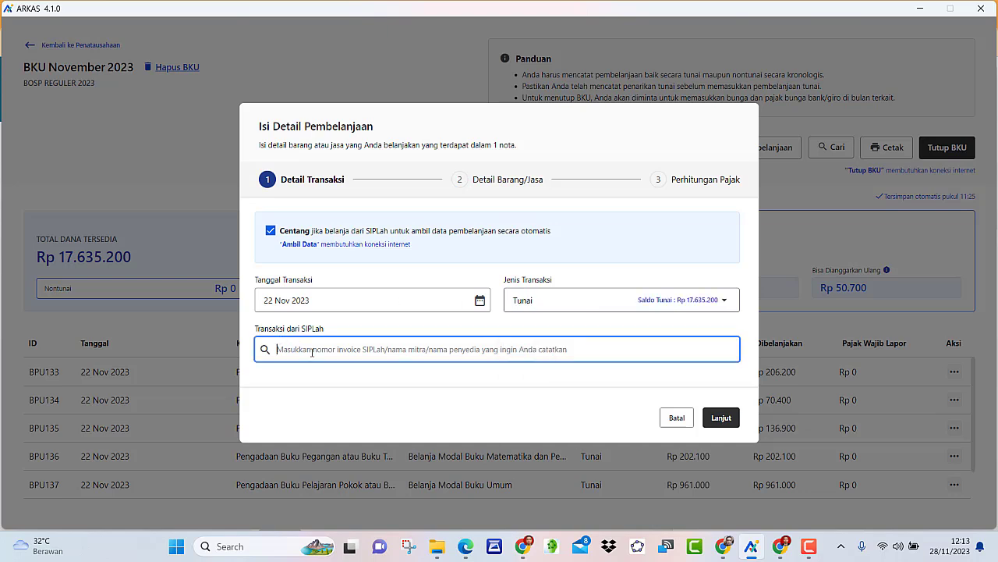
scroll(753, 285, "down", 2)
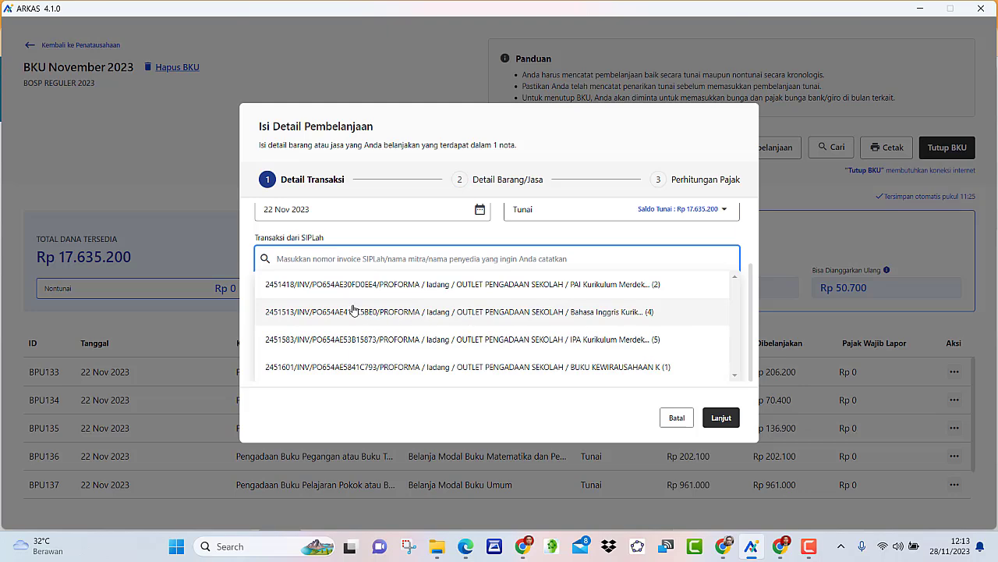
left_click(557, 285)
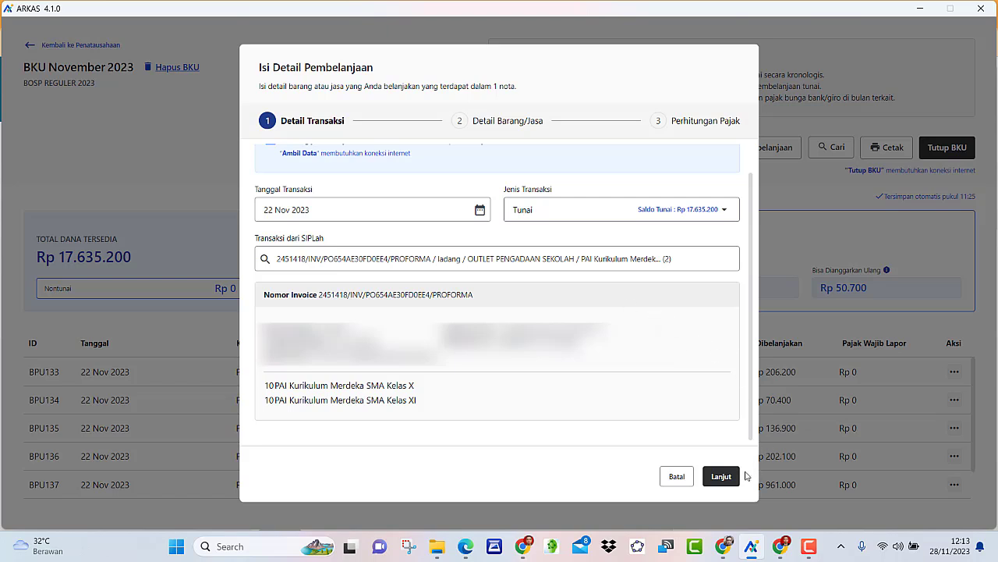
left_click(721, 478)
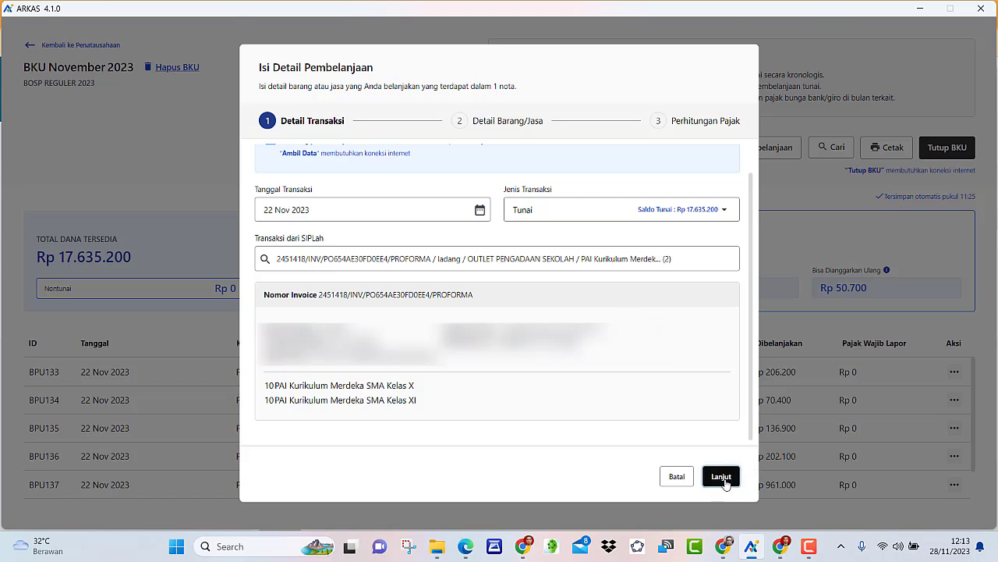
- Set Kegiatan 1 to "Pengadaan Buku Pelajaran Pokok atau Buku Teks Utama Peserta Didik"
left_click(382, 219)
scroll(547, 292, "down", 2)
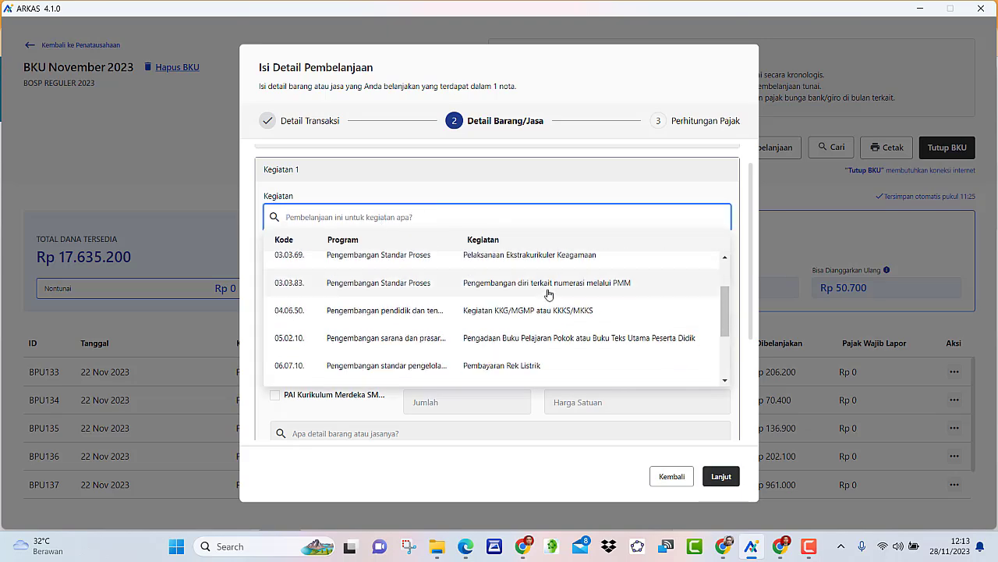
scroll(548, 294, "down", 1)
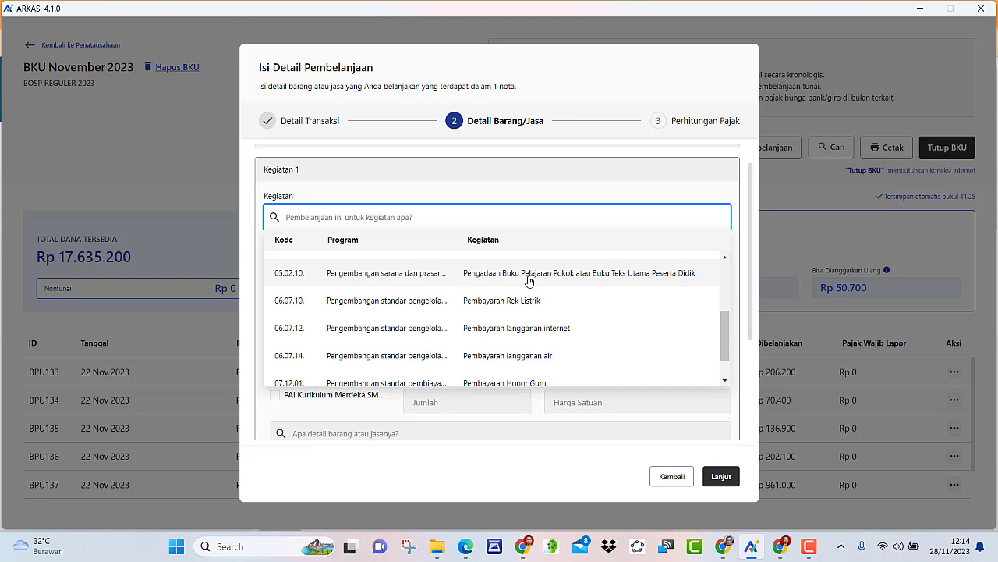
left_click(658, 281)
- Set the Rekening Belanja of Kegiatan 1 to "Belanja Modal Buku Agama"
left_click(339, 271)
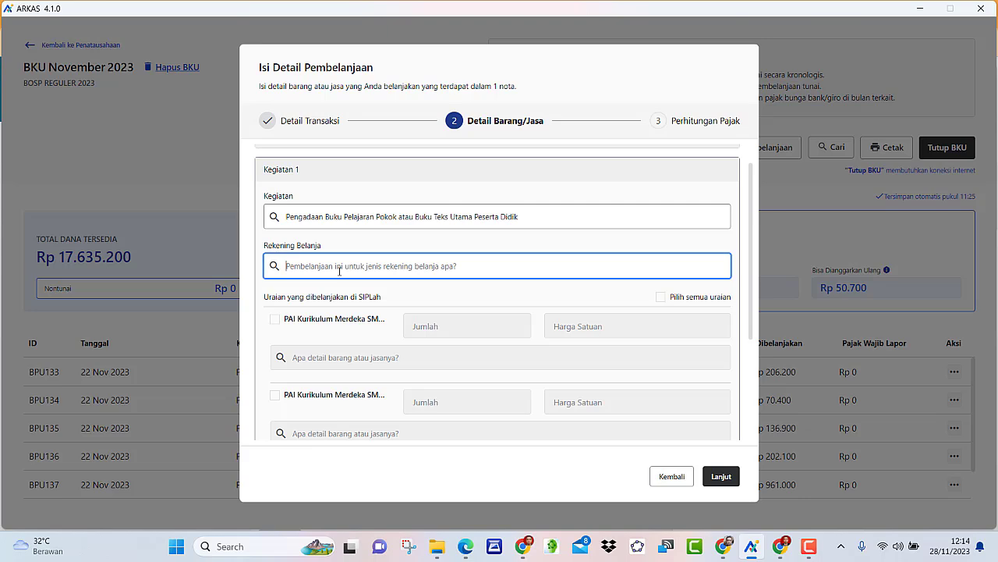
scroll(447, 282, "down", 2)
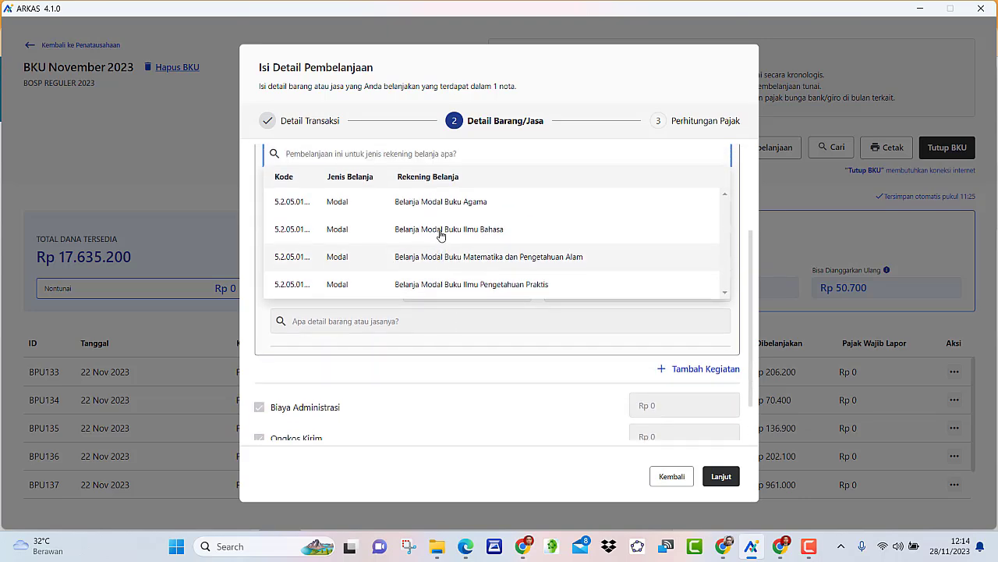
scroll(445, 242, "up", 1)
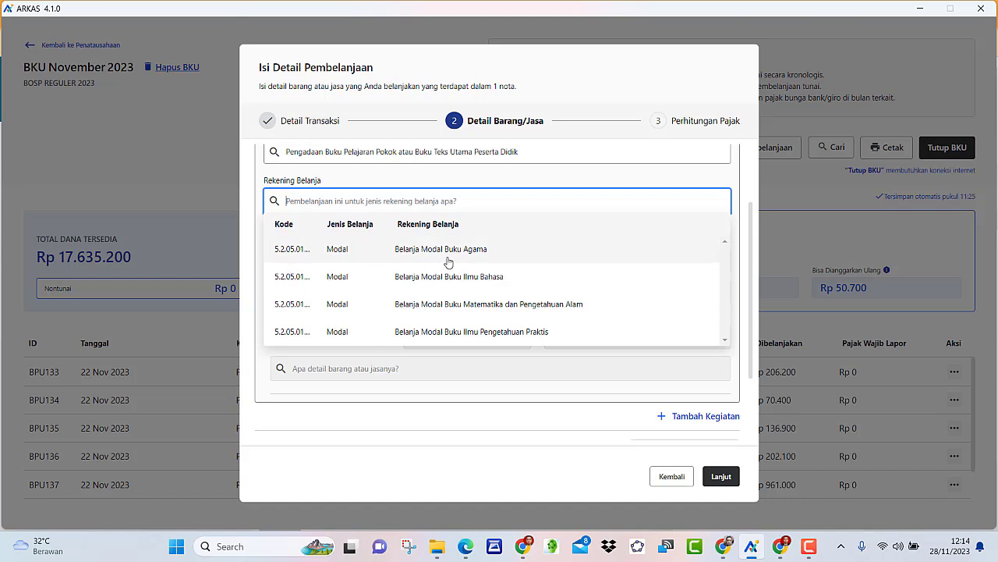
left_click(450, 262)
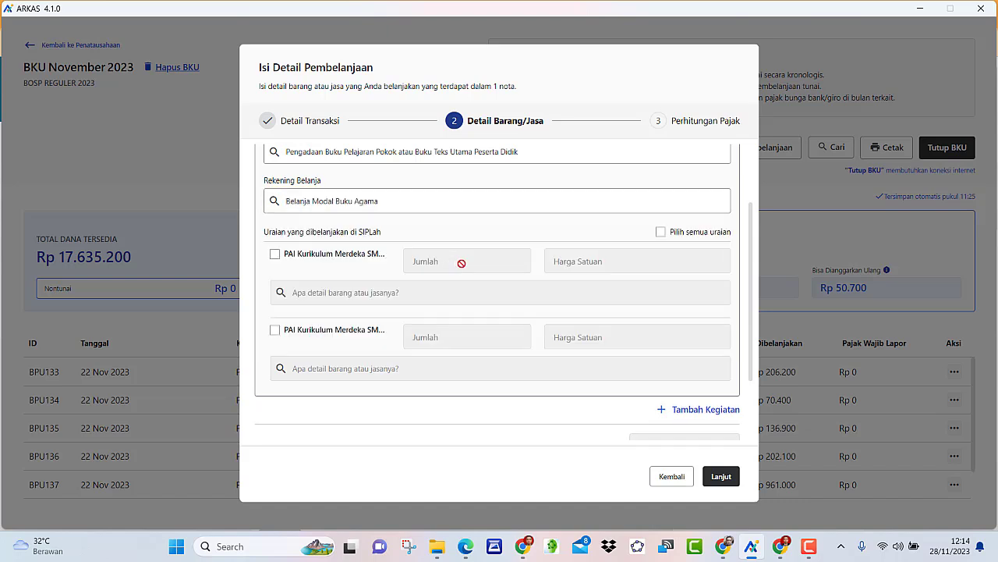
- Check the proforma invoice number of the purchase and open the matching 0EE4 order folder in File Explorer
scroll(461, 261, "up", 3)
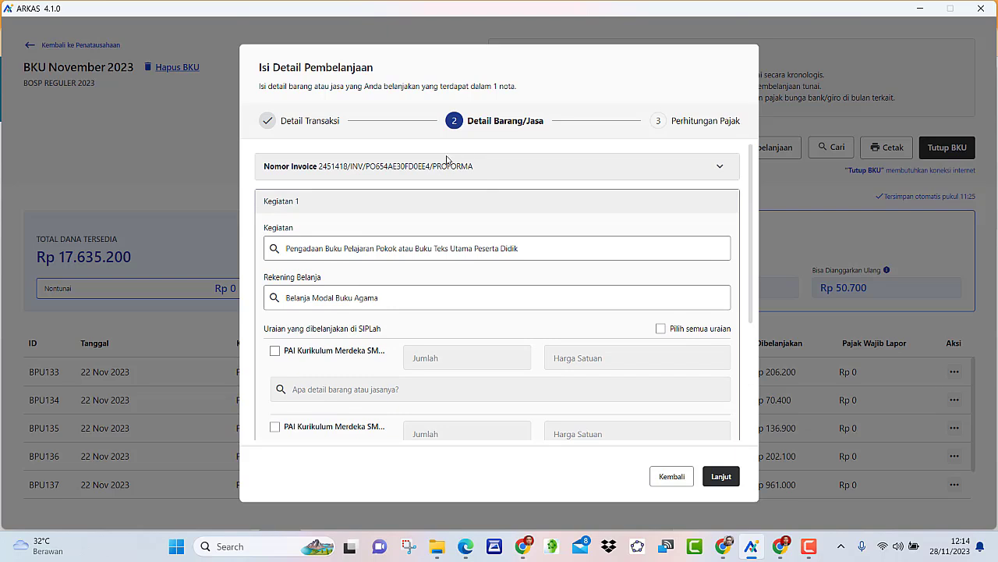
left_click_drag(430, 166, 414, 166)
left_click(435, 553)
left_click(130, 85)
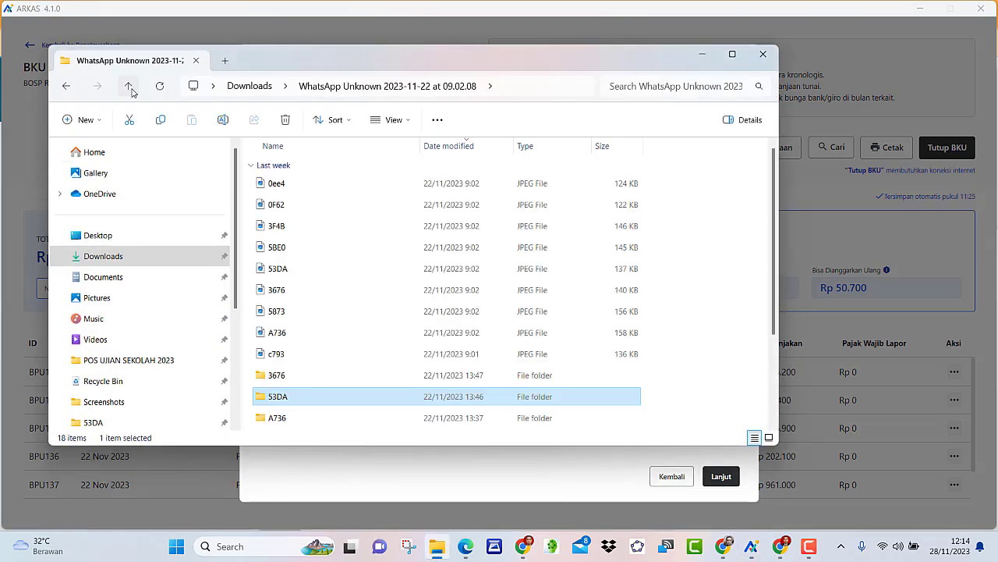
scroll(330, 311, "down", 2)
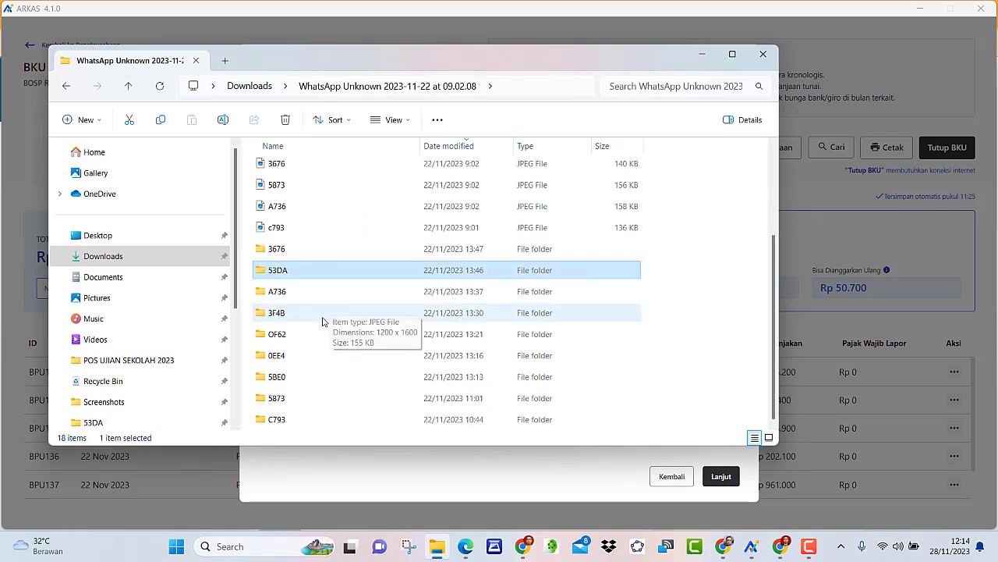
double_click(282, 356)
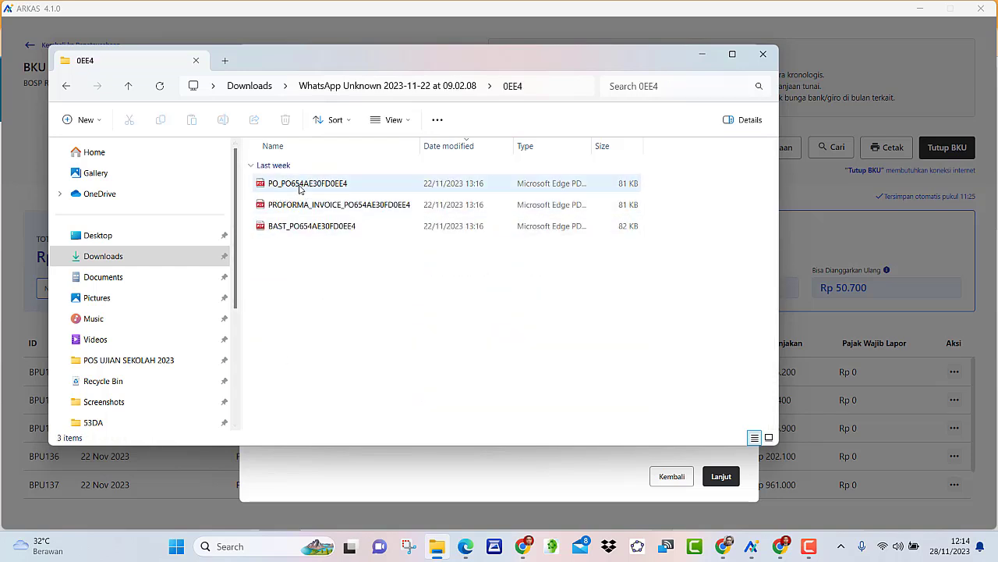
- Open the purchase order PDF from the 0EE4 folder and examine the book quantities, unit prices and Total Harga
left_click(301, 188)
double_click(300, 189)
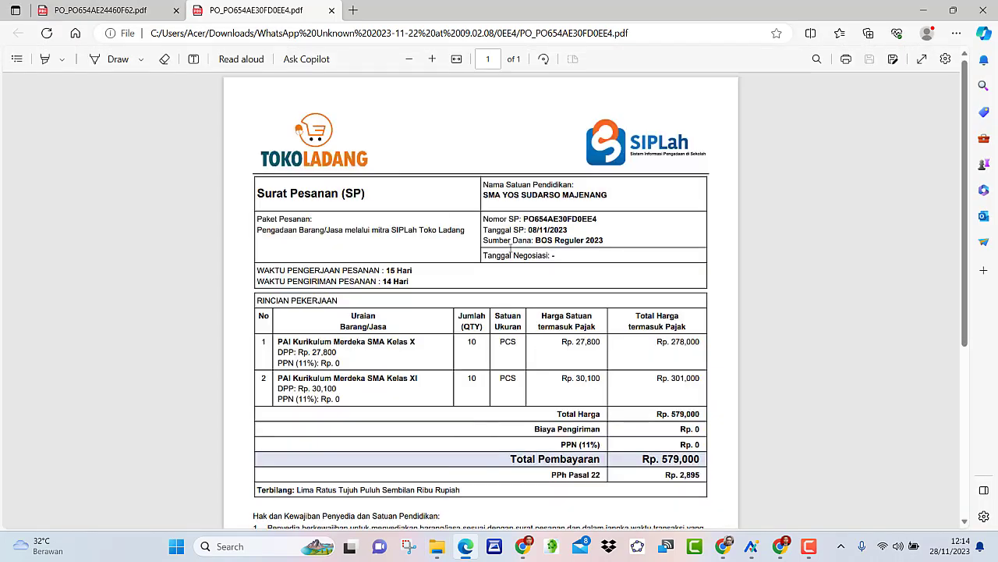
scroll(348, 206, "down", 2)
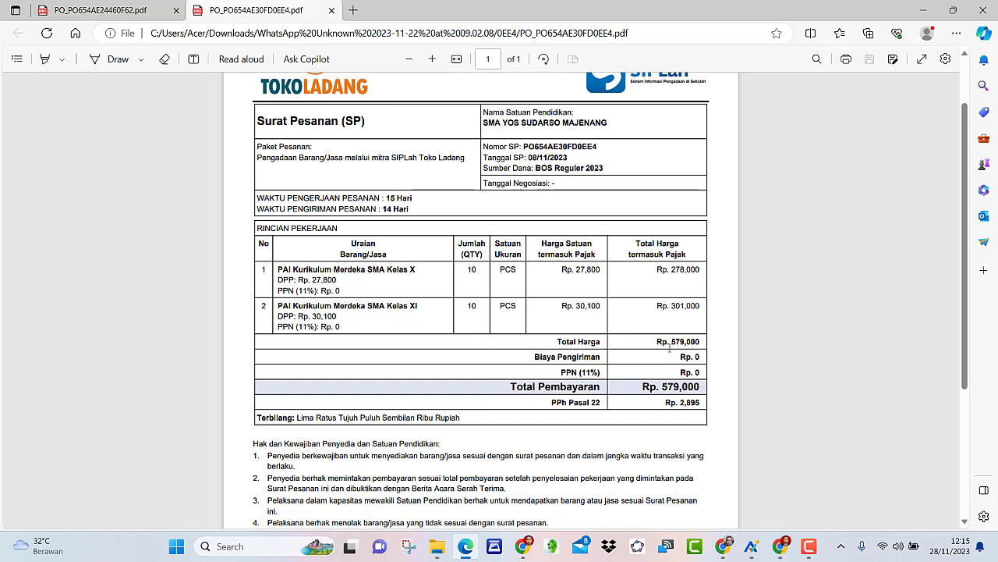
left_click_drag(670, 341, 702, 343)
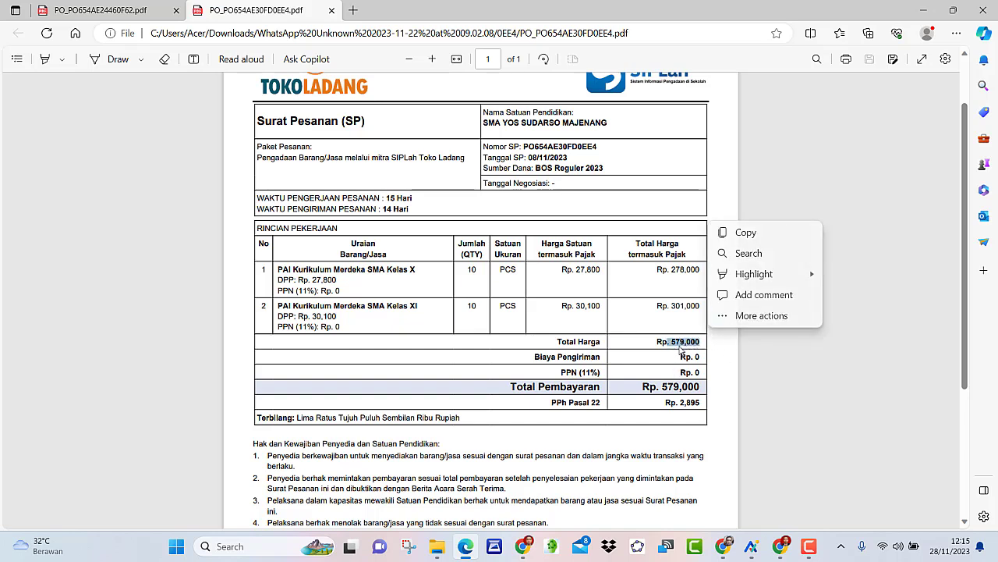
- Switch back to ARKAS, include the first PAI Kurikulum Merdeka book, and match it to "001 - Agama Islam - Buku" at Rp 27.800
left_click(749, 553)
scroll(350, 325, "down", 5)
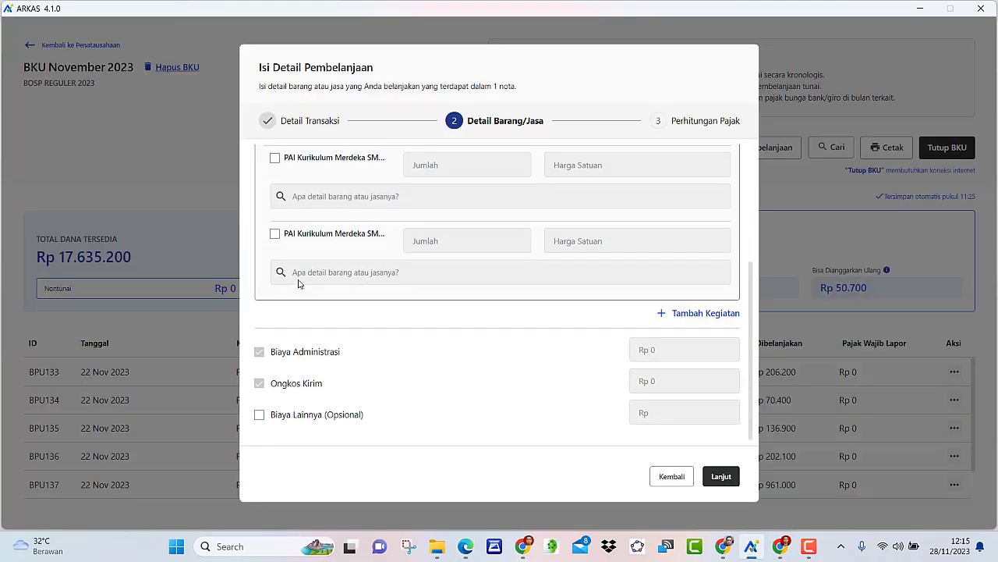
scroll(298, 275, "up", 2)
scroll(294, 263, "up", 1)
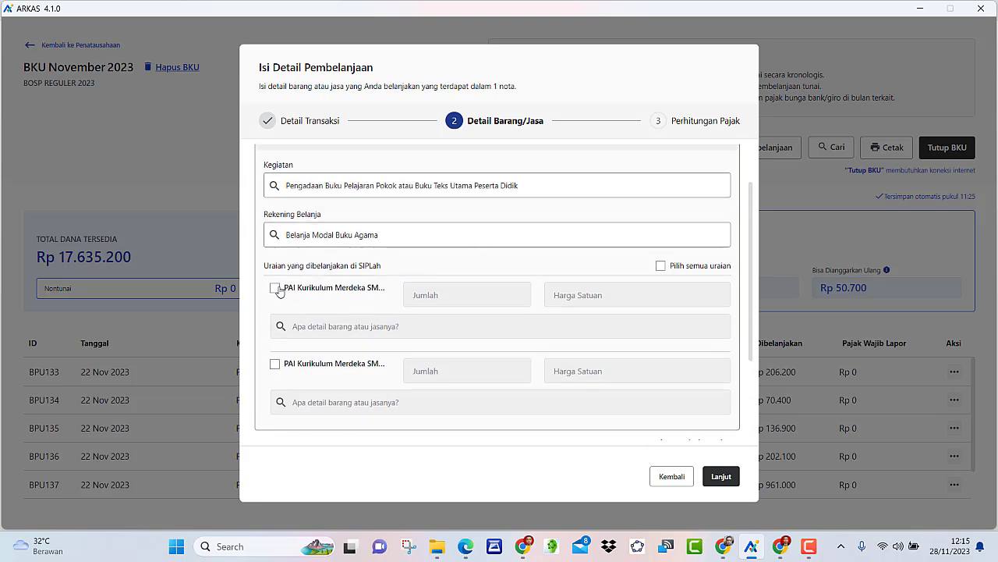
left_click(274, 291)
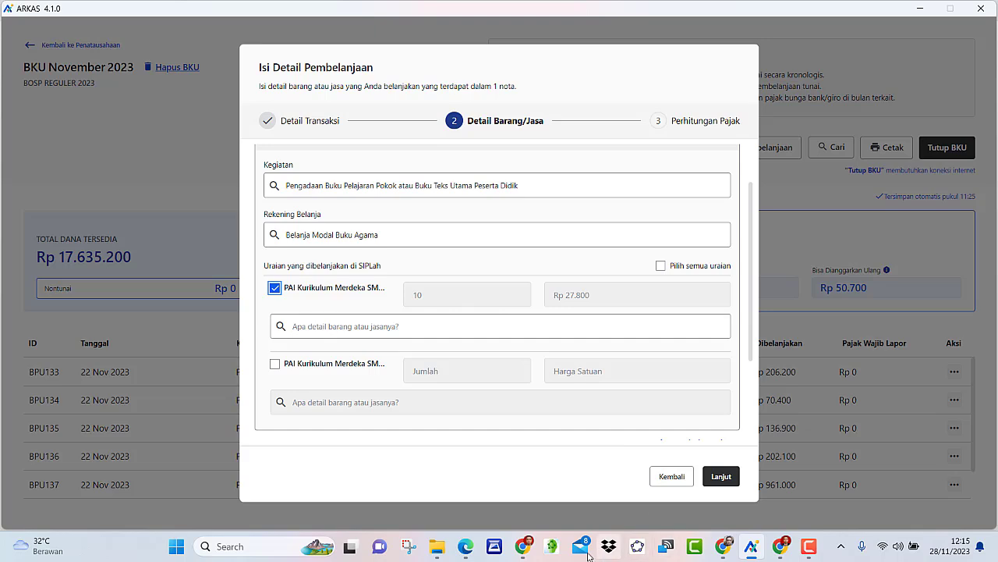
left_click(467, 548)
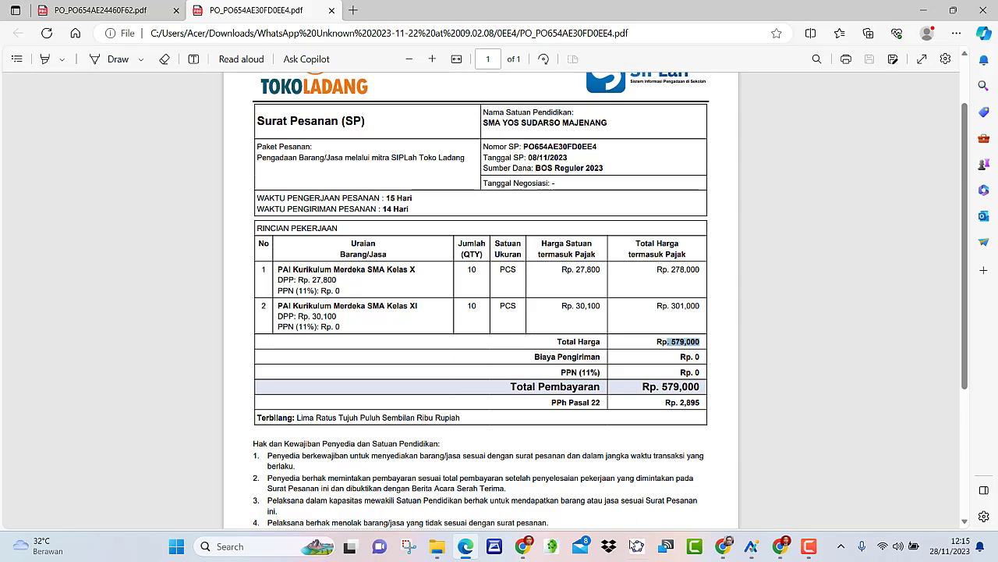
left_click(756, 549)
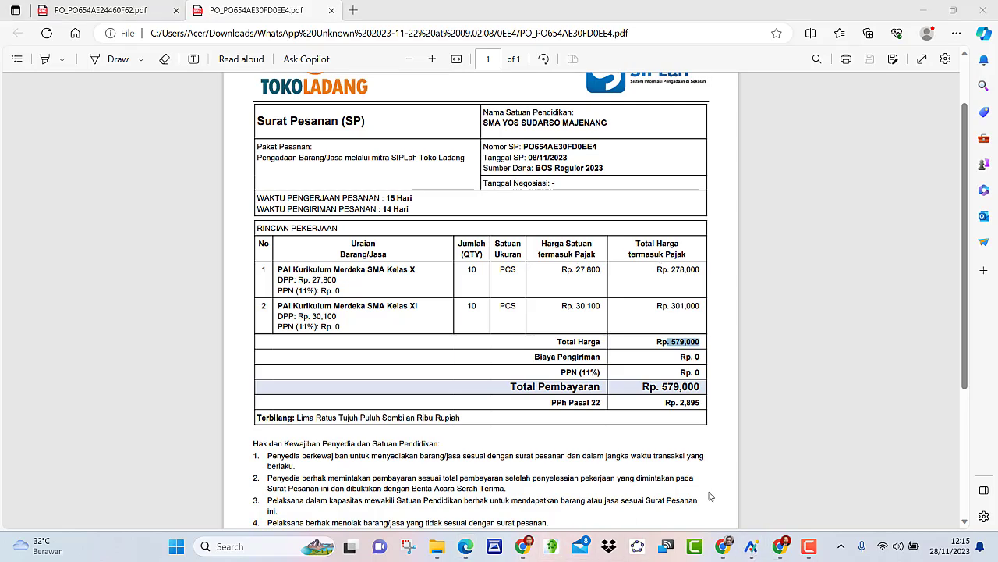
left_click(751, 546)
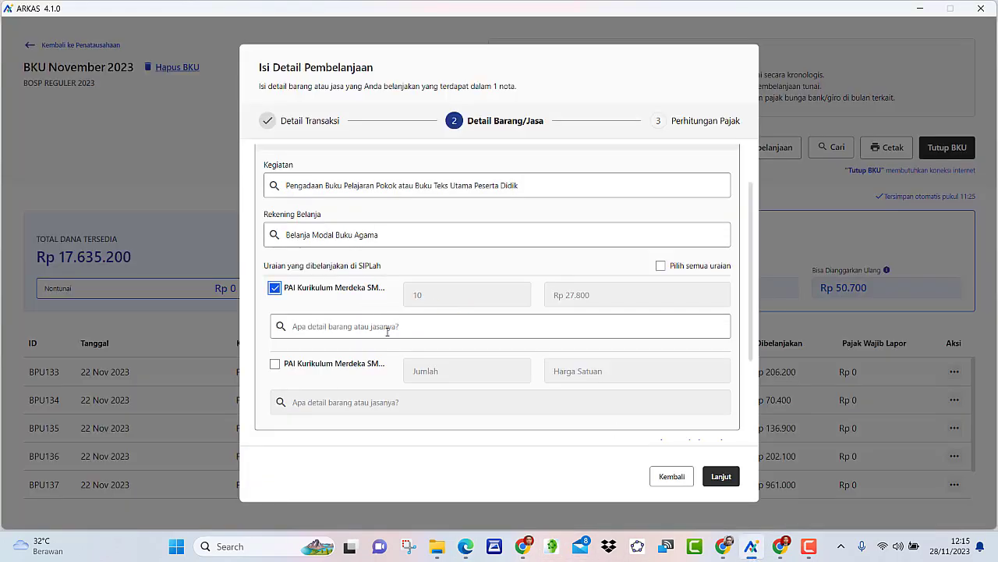
left_click(361, 326)
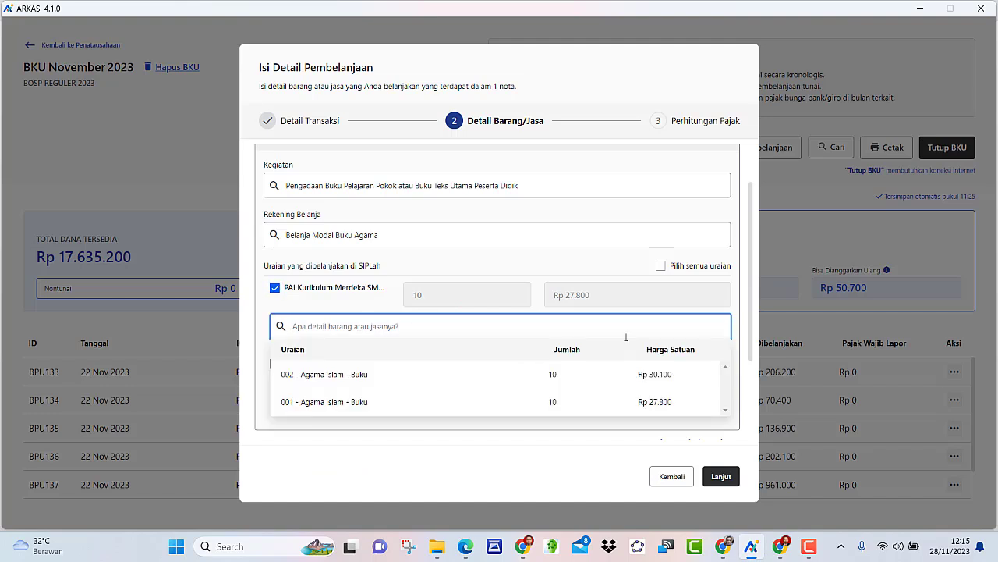
left_click(662, 403)
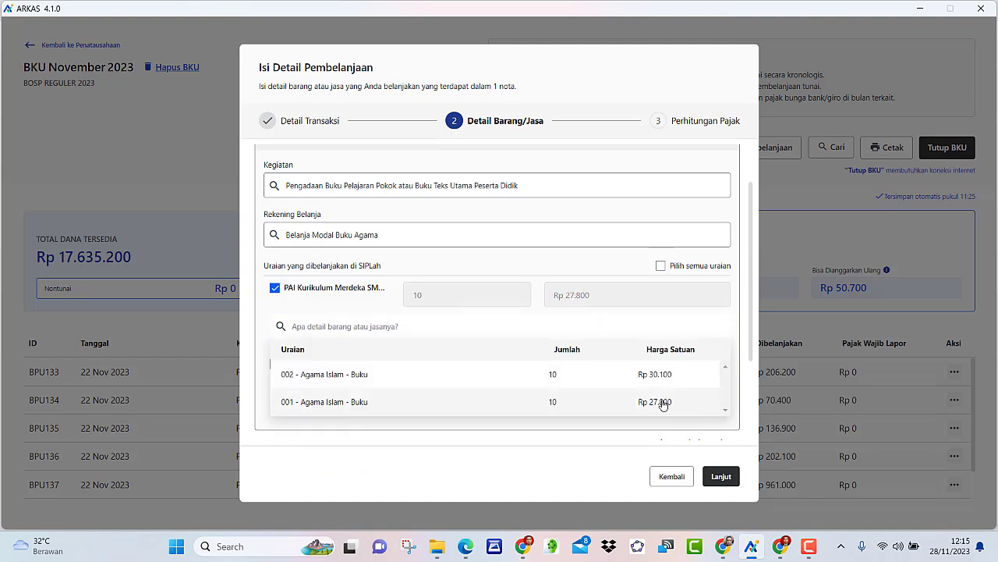
- Include the second PAI Kurikulum Merdeka book, match it to "002 - Agama Islam - Buku" at Rp 30.100, and continue to Perhitungan Pajak
left_click(275, 365)
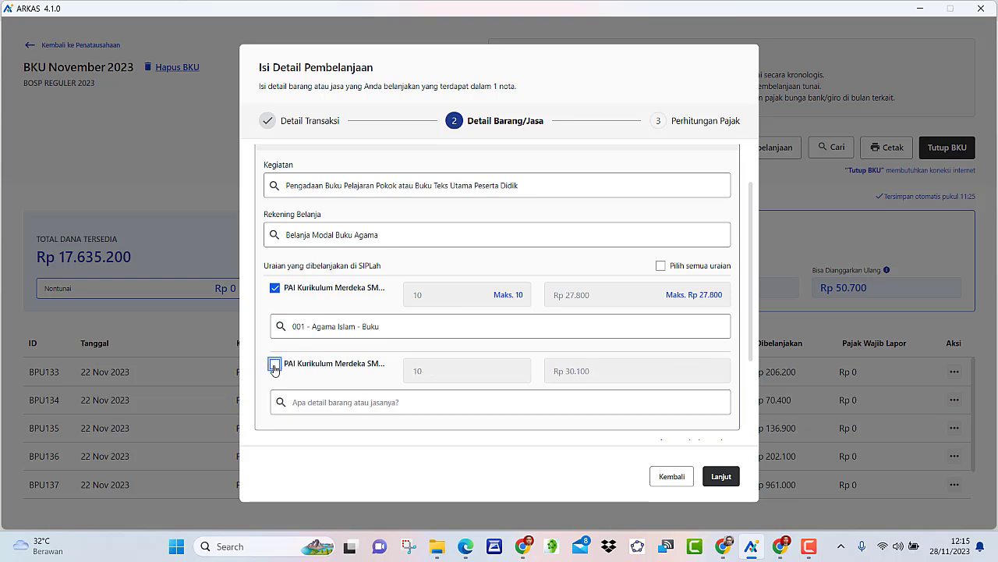
scroll(574, 310, "down", 1)
left_click(428, 338)
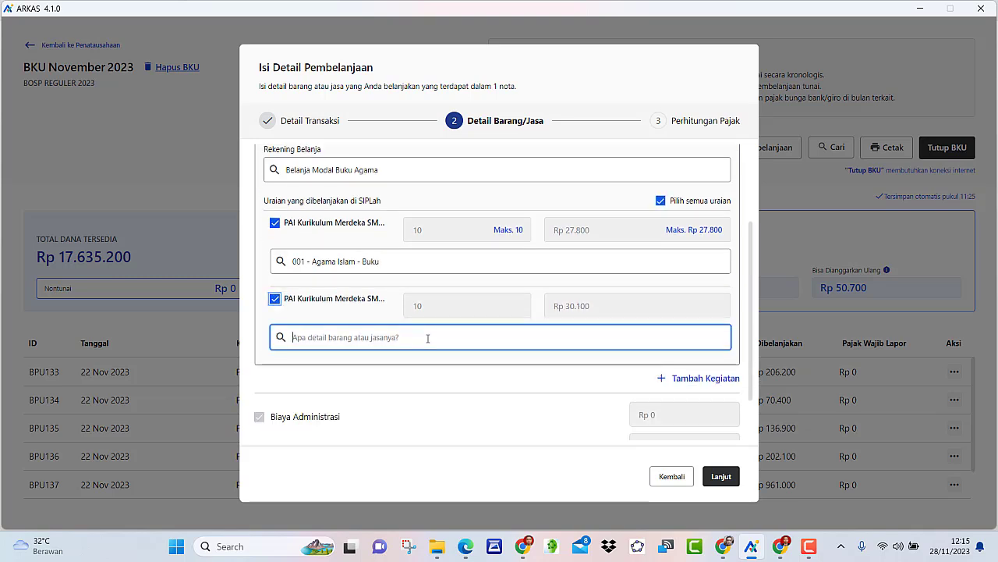
left_click(549, 390)
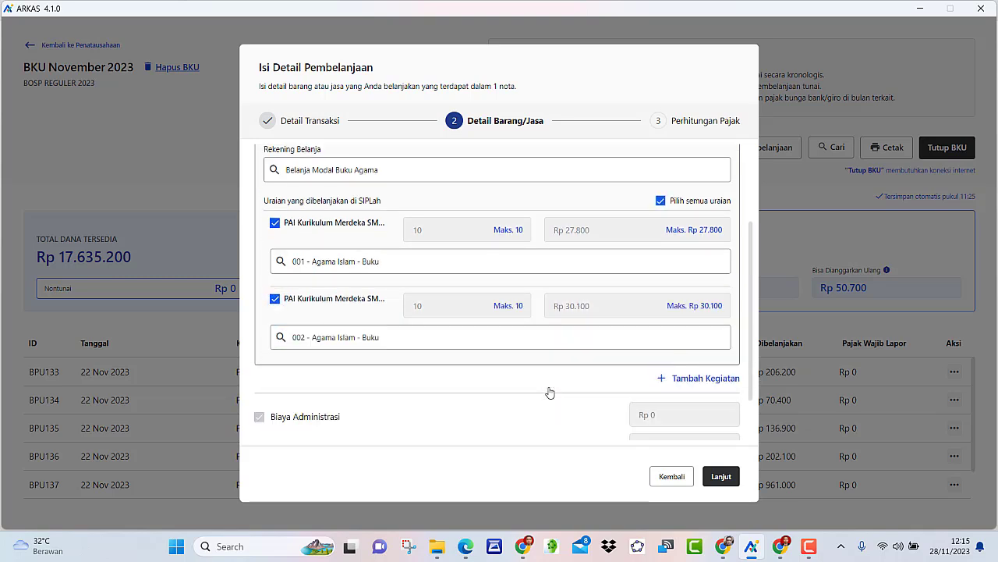
scroll(520, 332, "down", 1)
left_click(721, 477)
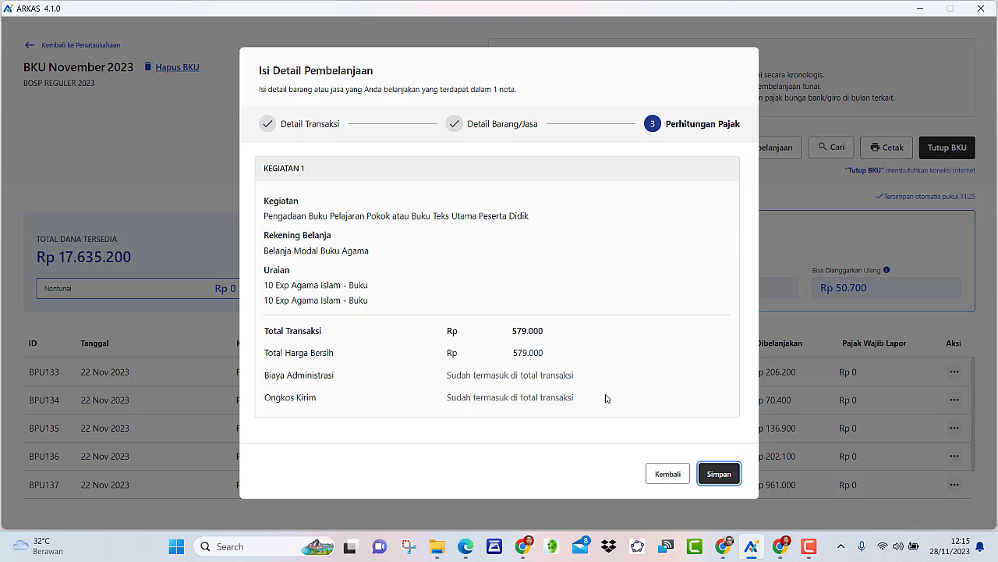
- Compare the transaction total with the purchase order PDF in Edge, and save the expenditure in ARKAS
left_click(469, 553)
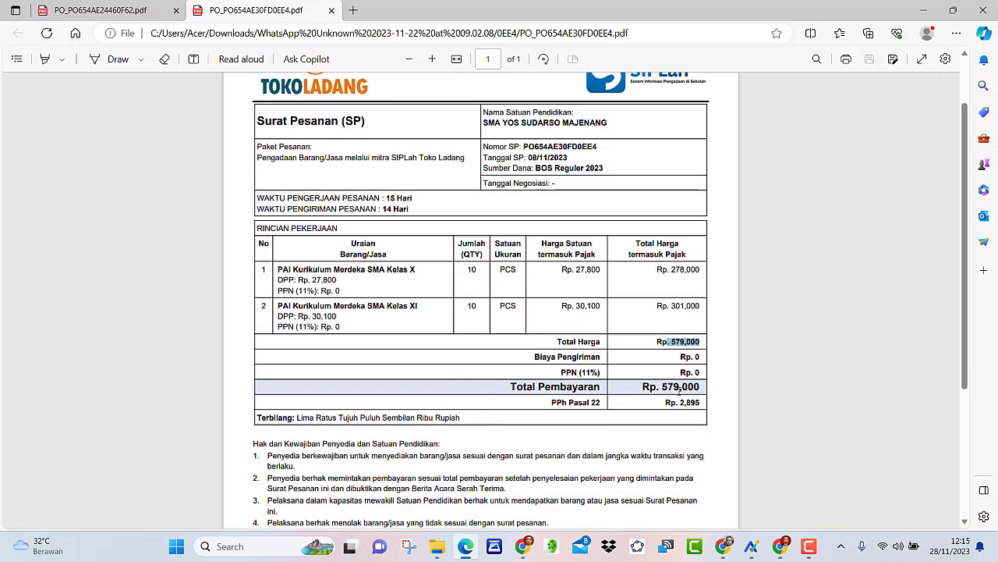
left_click(751, 546)
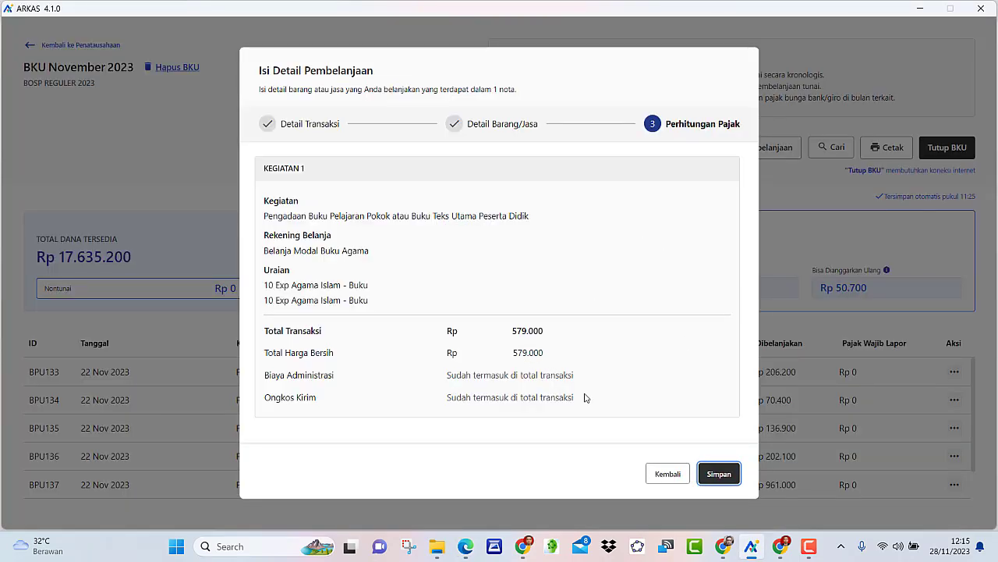
left_click(719, 478)
left_click(612, 326)
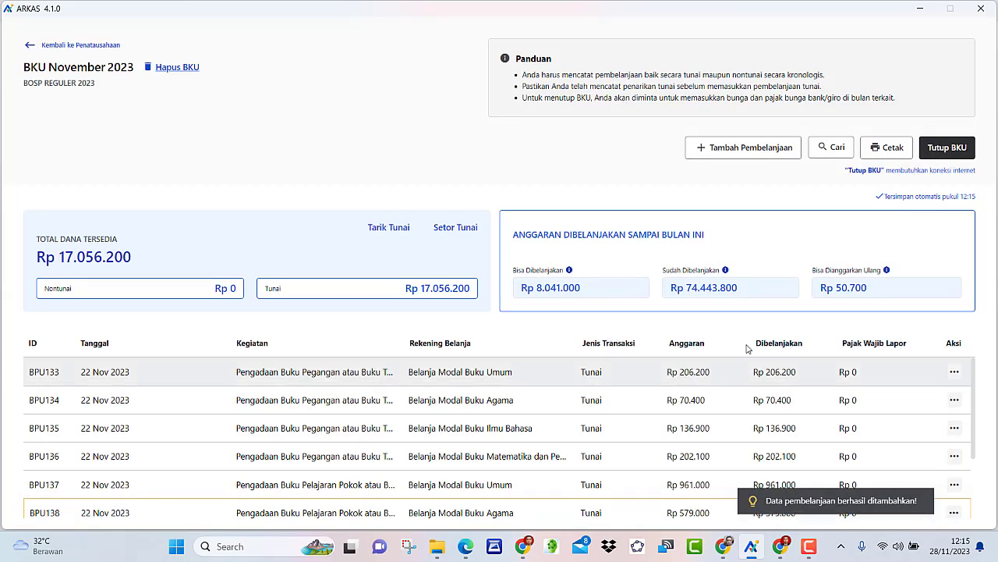
scroll(554, 395, "down", 2)
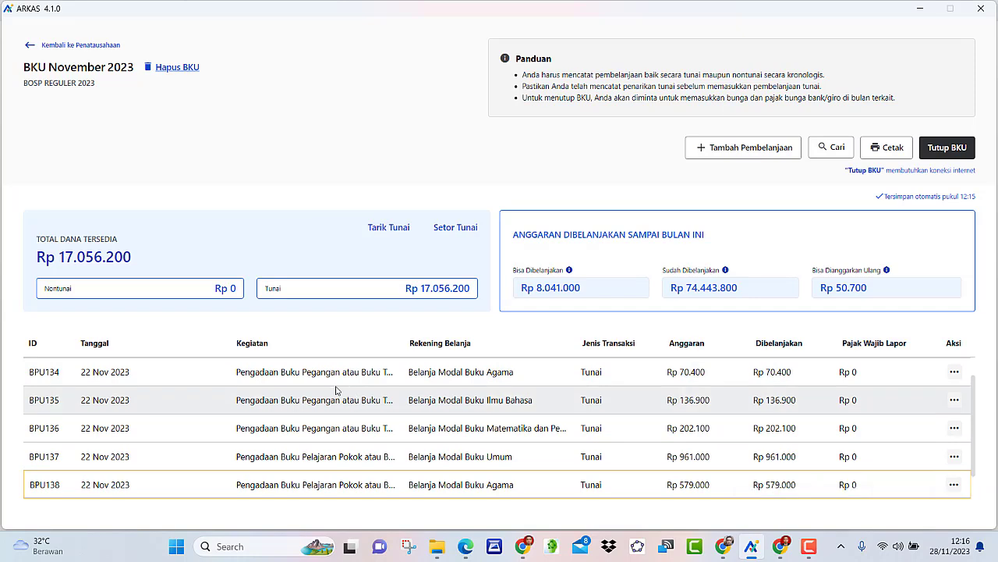
scroll(333, 393, "up", 1)
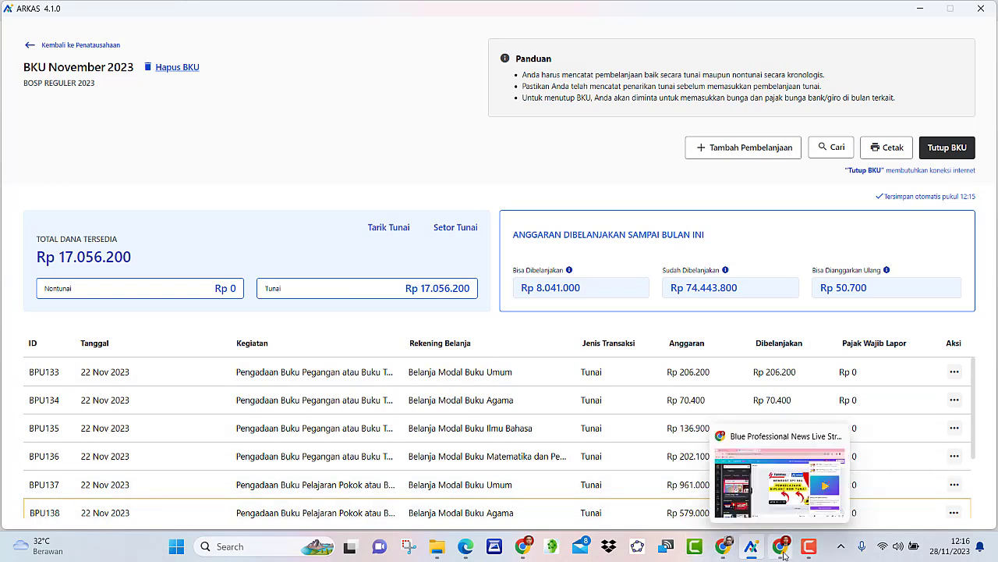
mouse_move(802, 555)
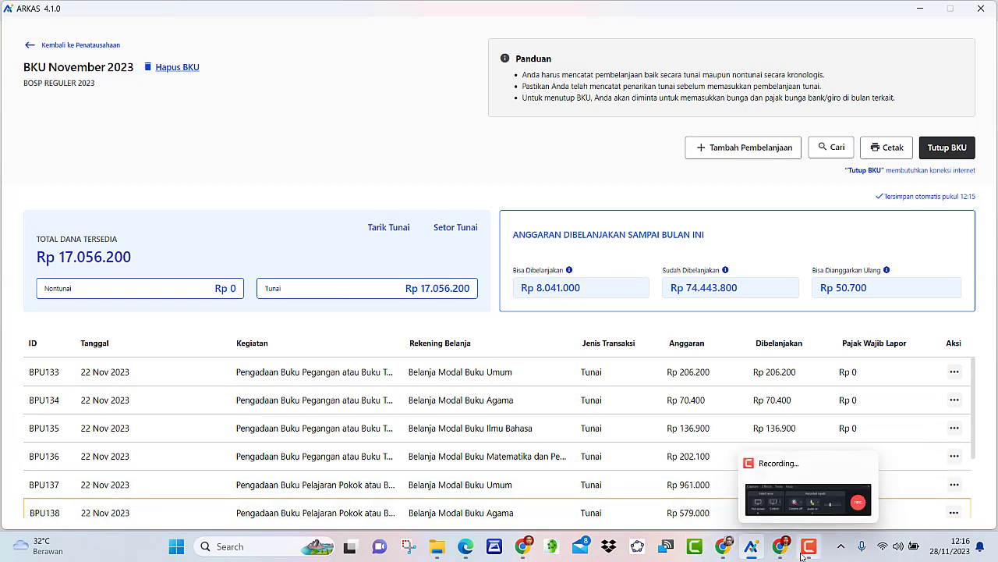